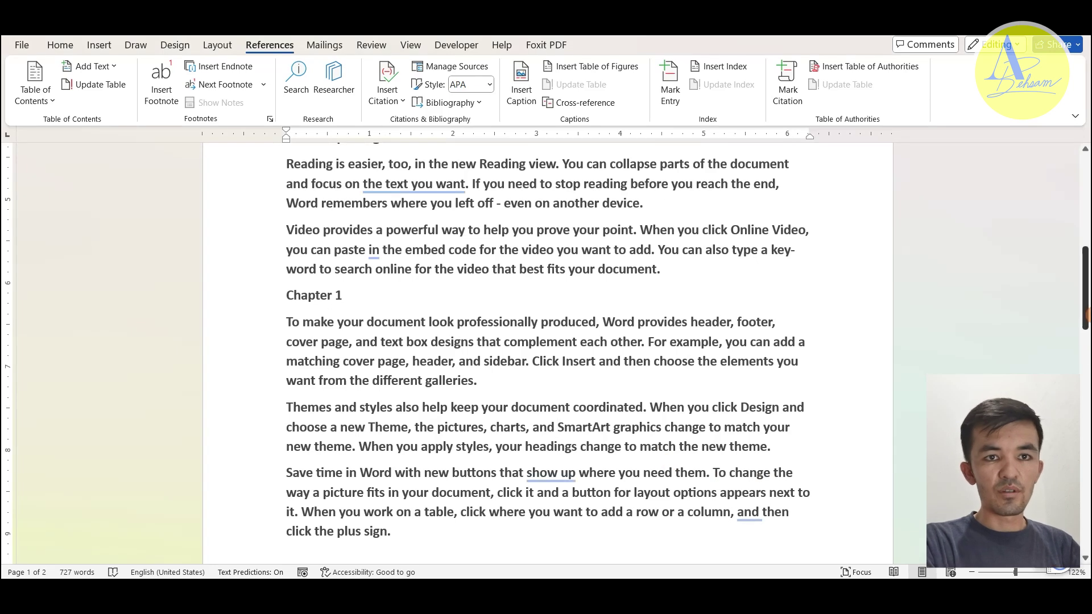
# Scroll back to the top of the essay so the Computer Chapter line is visible.
pyautogui.moveTo(1086, 287); pyautogui.dragTo(1085, 196)
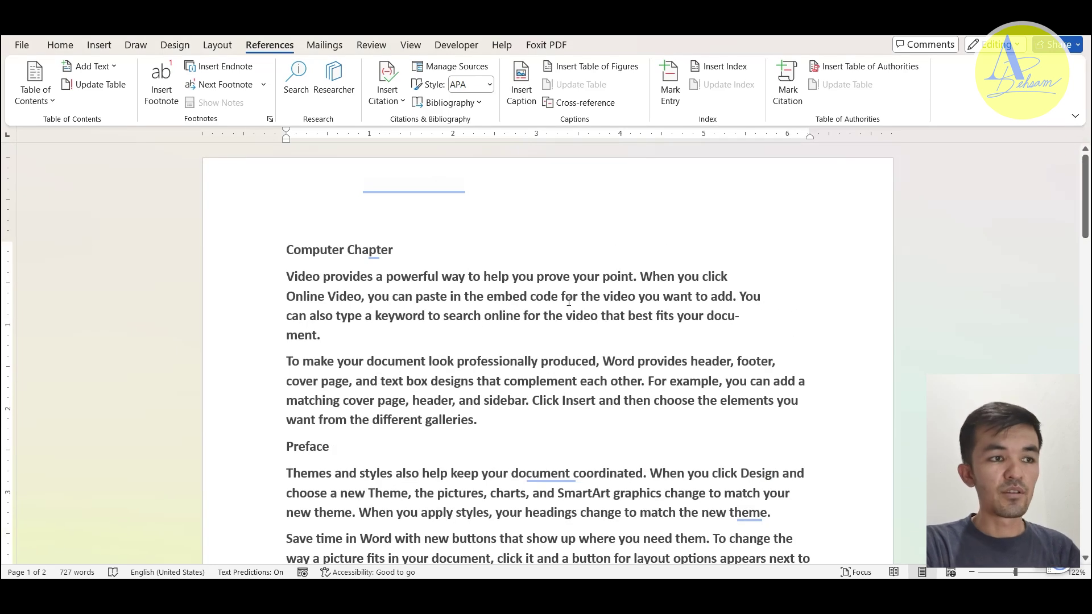
# Apply the Title style to the Computer Chapter line.
pyautogui.click(248, 250)
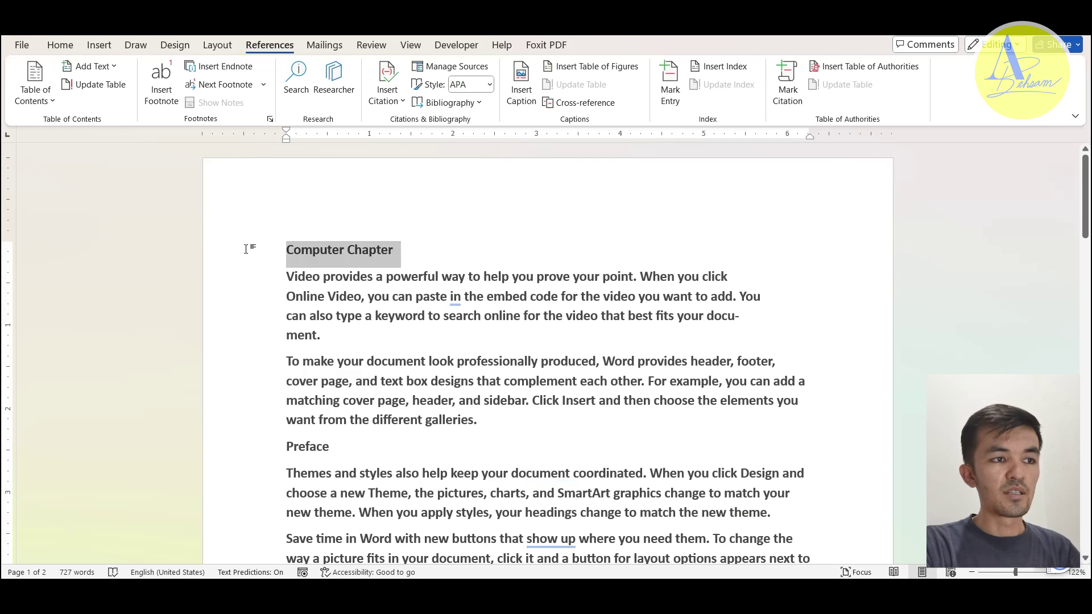
pyautogui.click(68, 48)
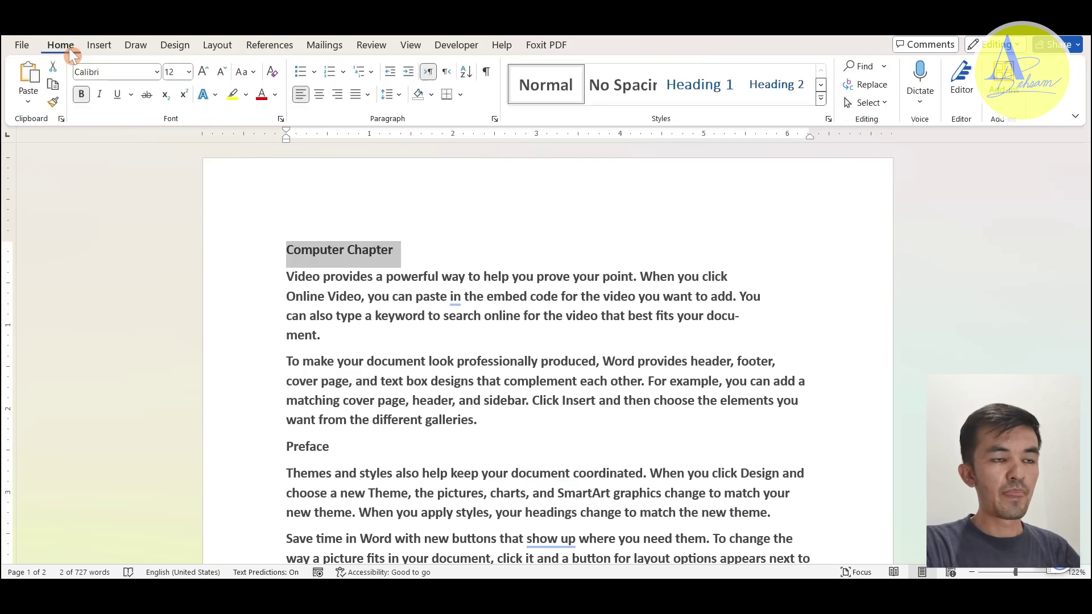
pyautogui.click(821, 98)
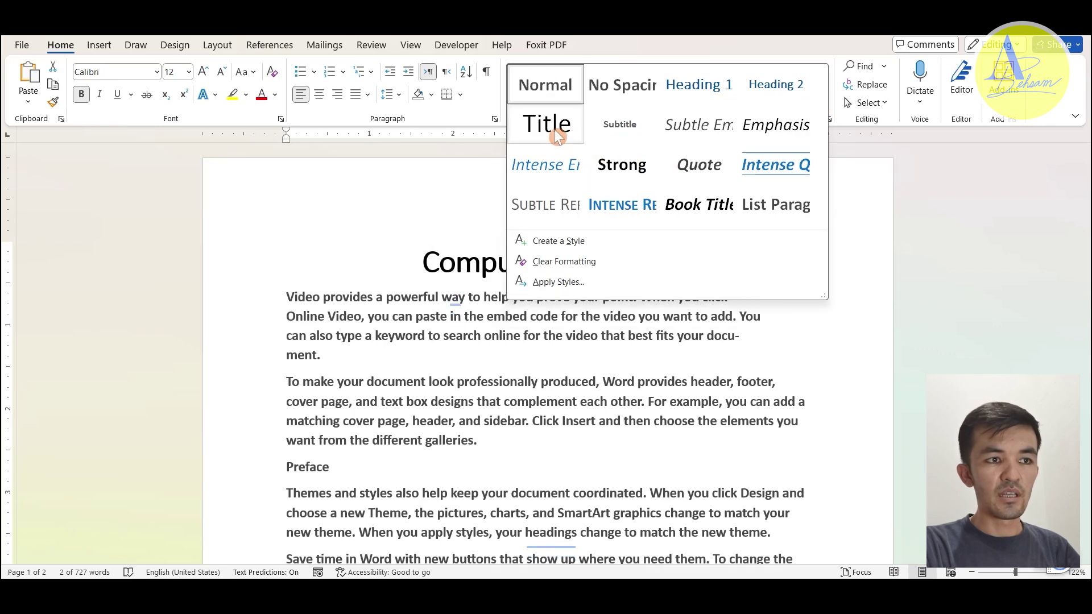
pyautogui.click(554, 128)
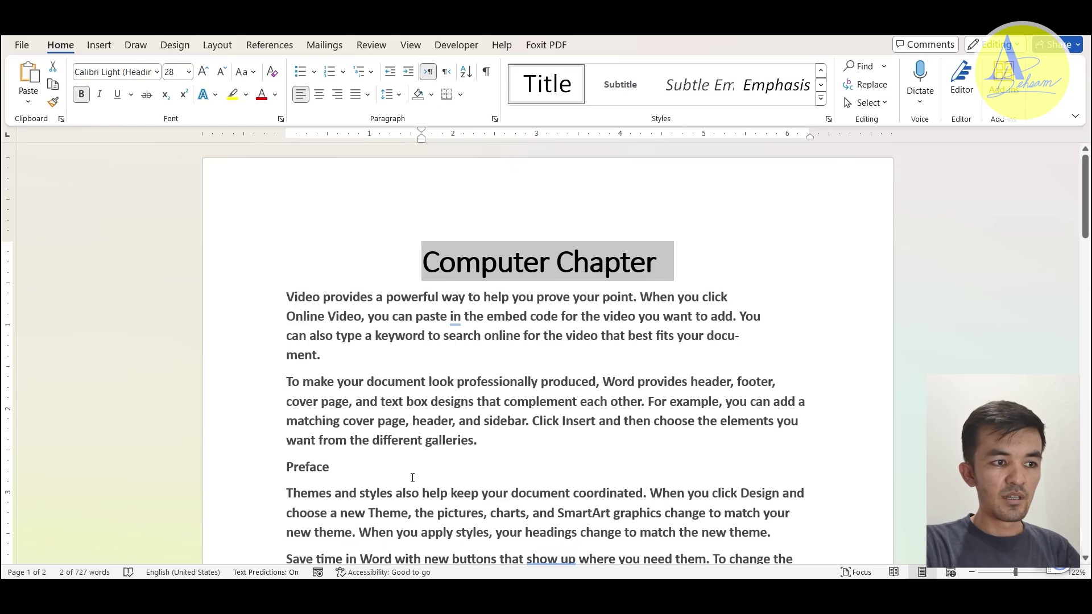
# Apply Heading 1 to the Preface and Chapter 1 lines.
pyautogui.click(413, 478)
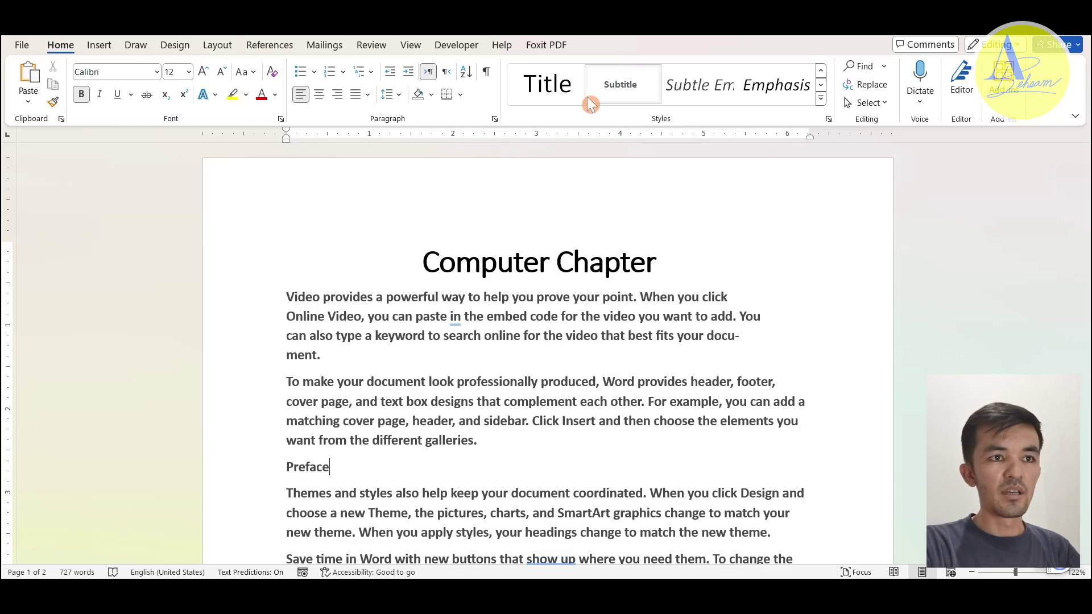
pyautogui.click(820, 99)
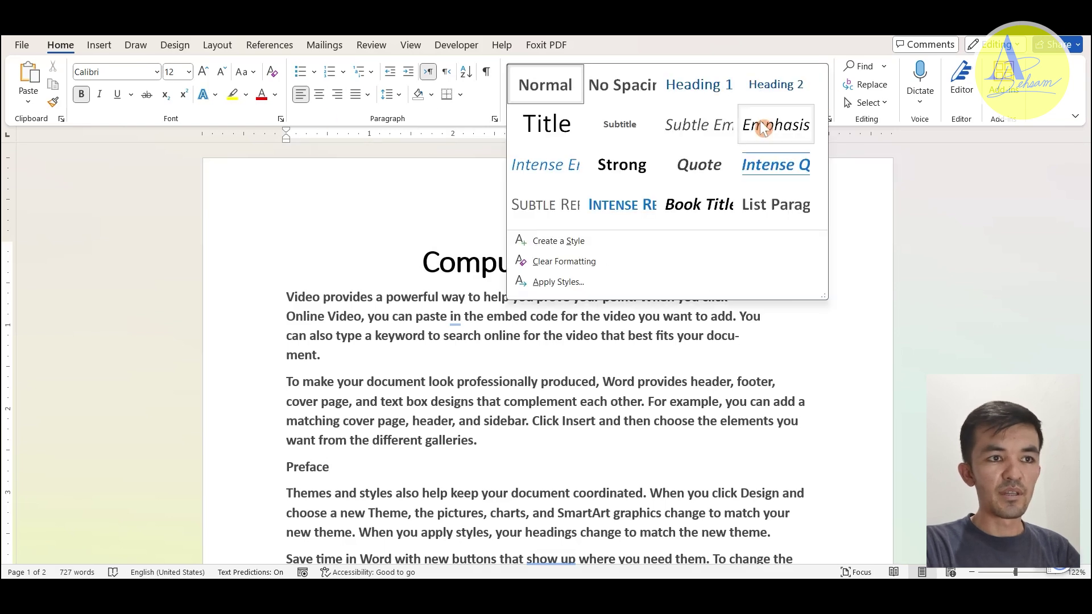
pyautogui.click(699, 84)
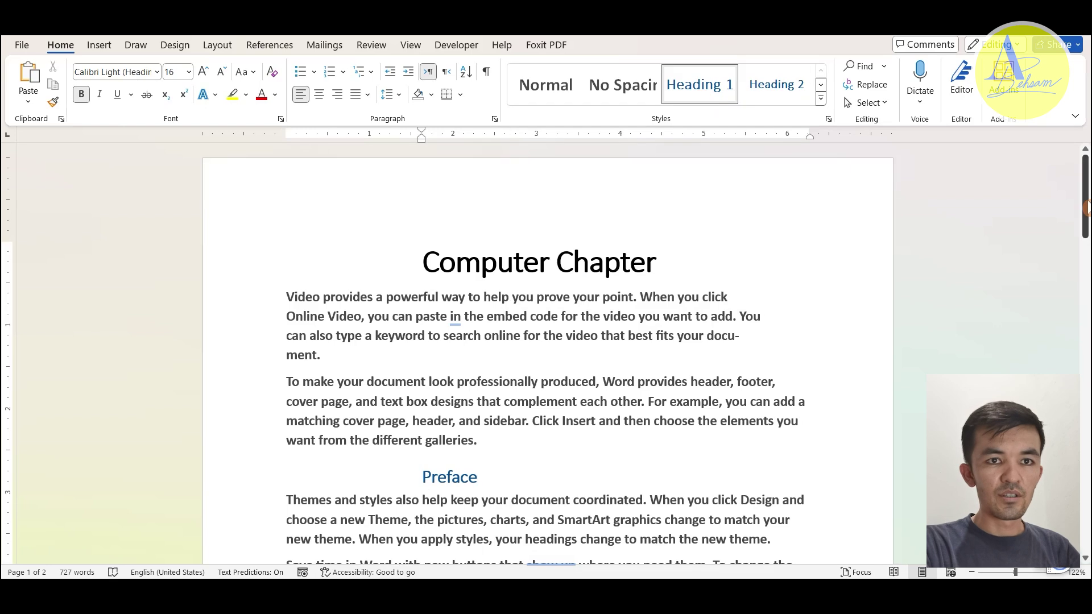
pyautogui.moveTo(1085, 207); pyautogui.dragTo(1085, 268)
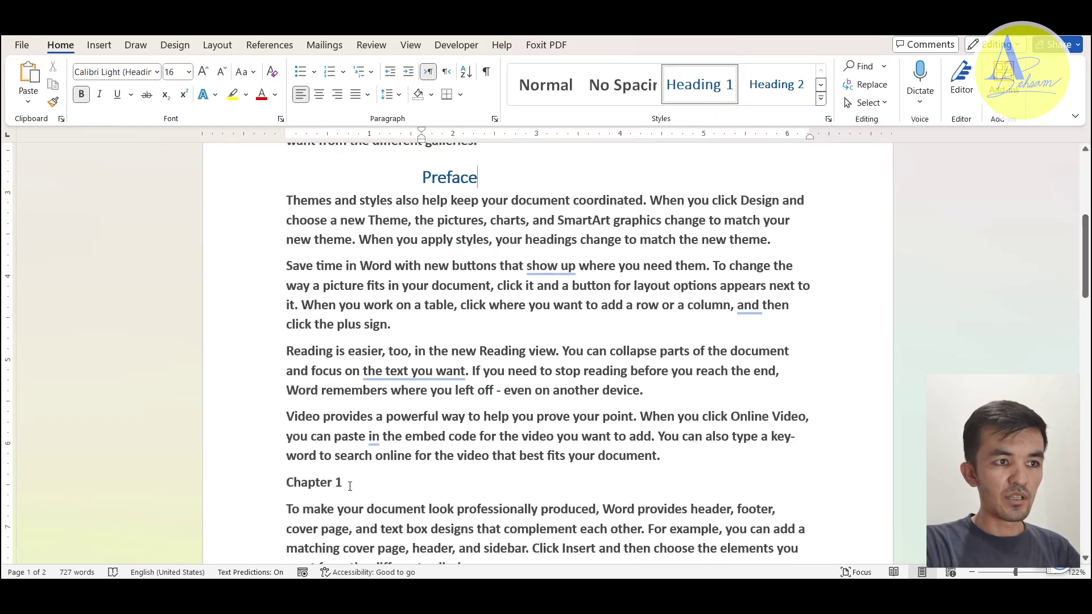
pyautogui.click(350, 483)
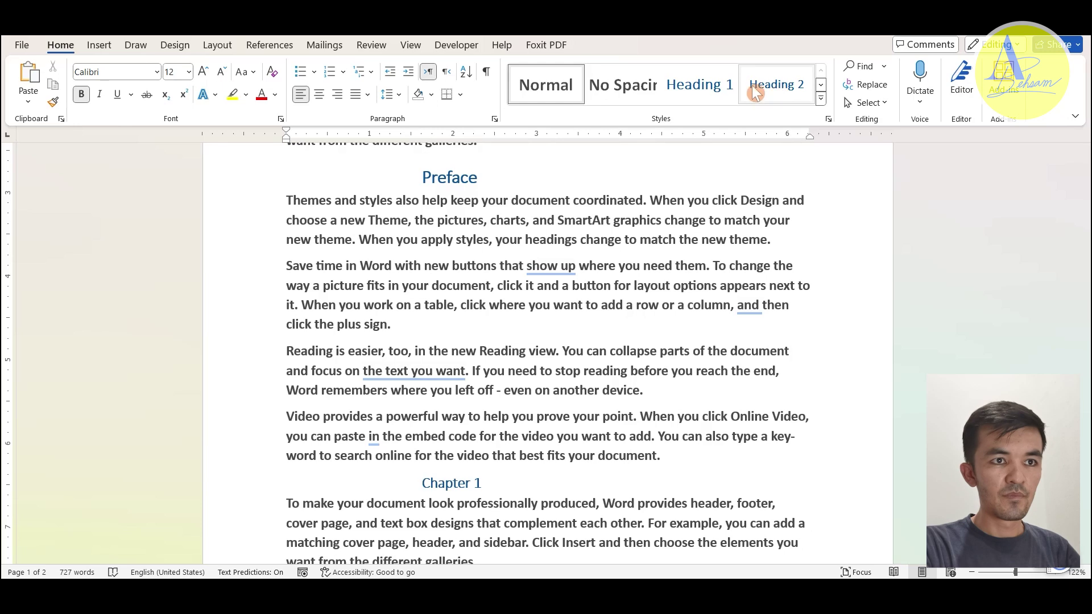
pyautogui.click(728, 83)
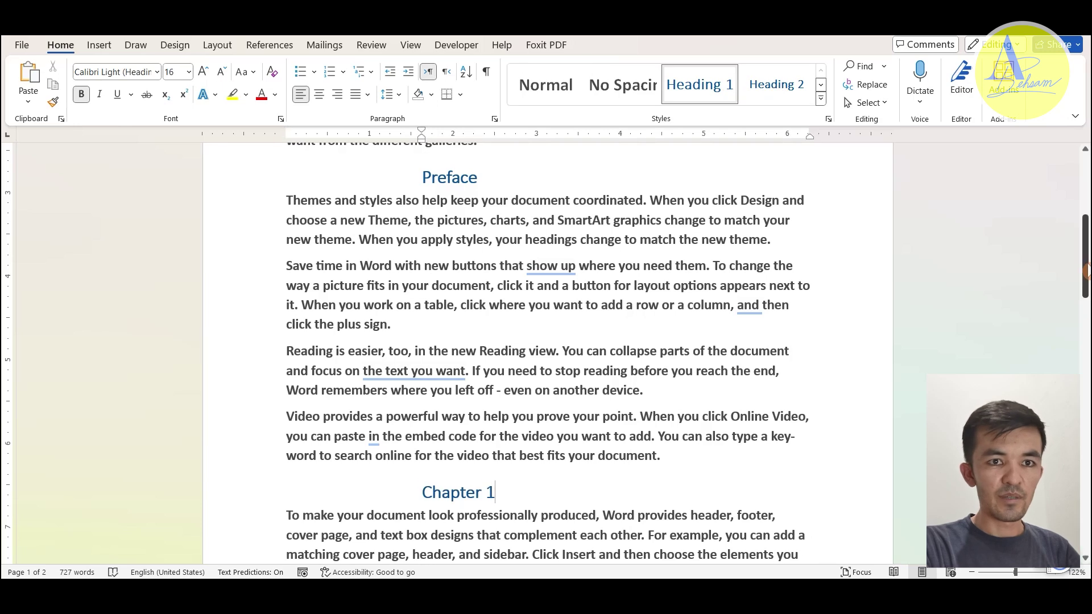
# Apply Heading 1 to the Chapter 2, Chapter 3 and Conclusion lines.
pyautogui.moveTo(1085, 271); pyautogui.dragTo(1085, 404)
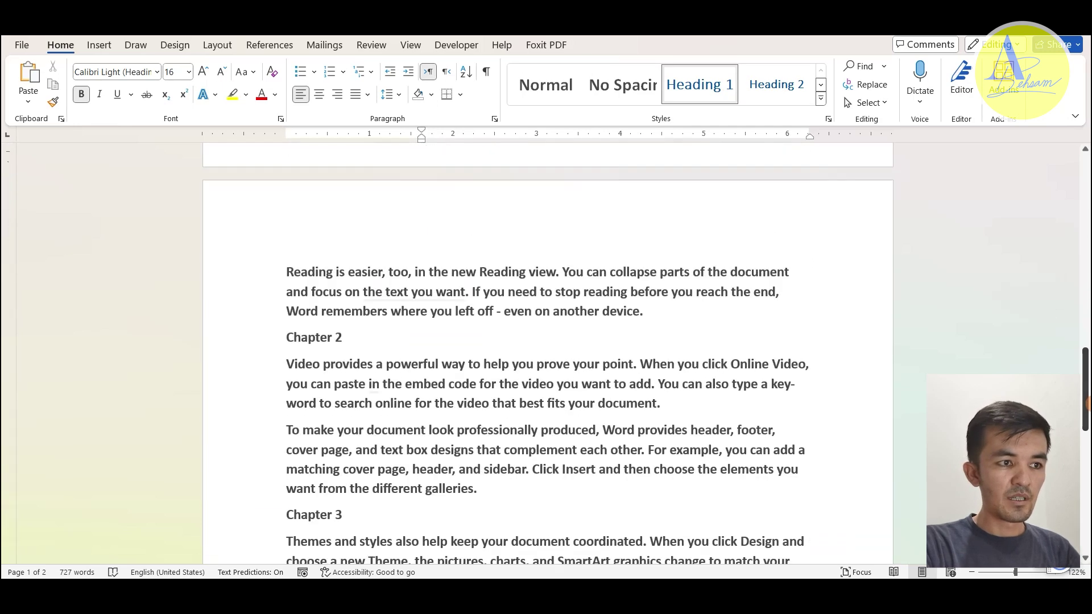
pyautogui.click(349, 337)
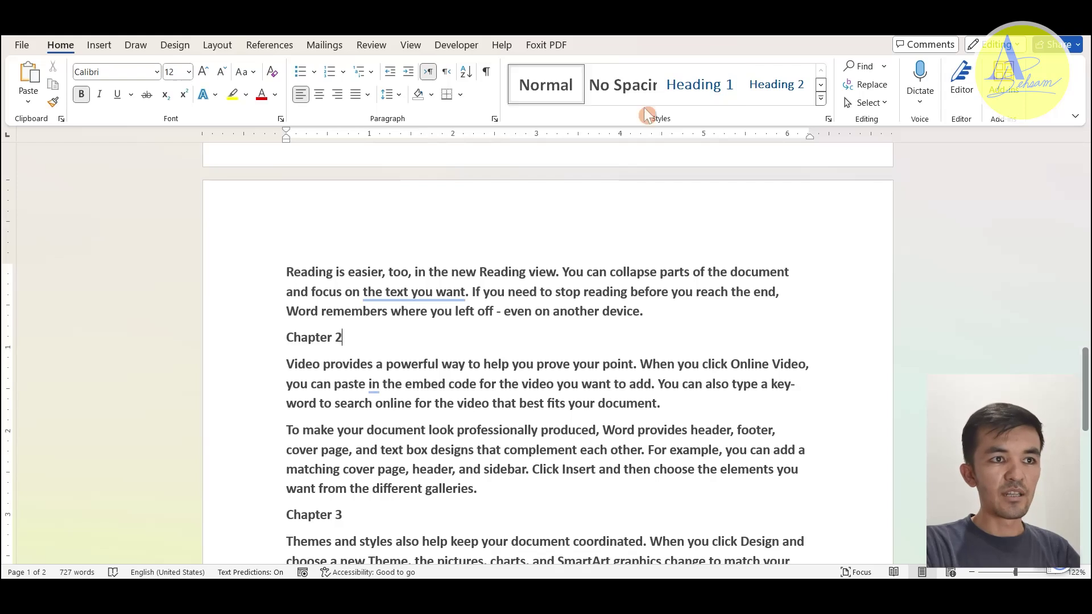
pyautogui.click(699, 84)
pyautogui.scroll(-2, 711, 409)
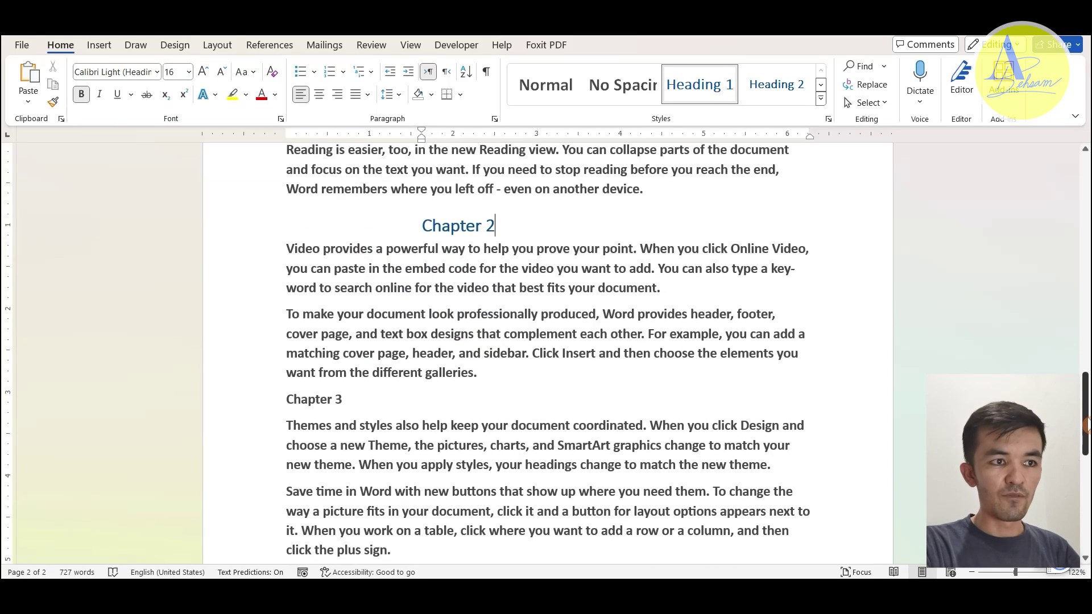
pyautogui.click(361, 405)
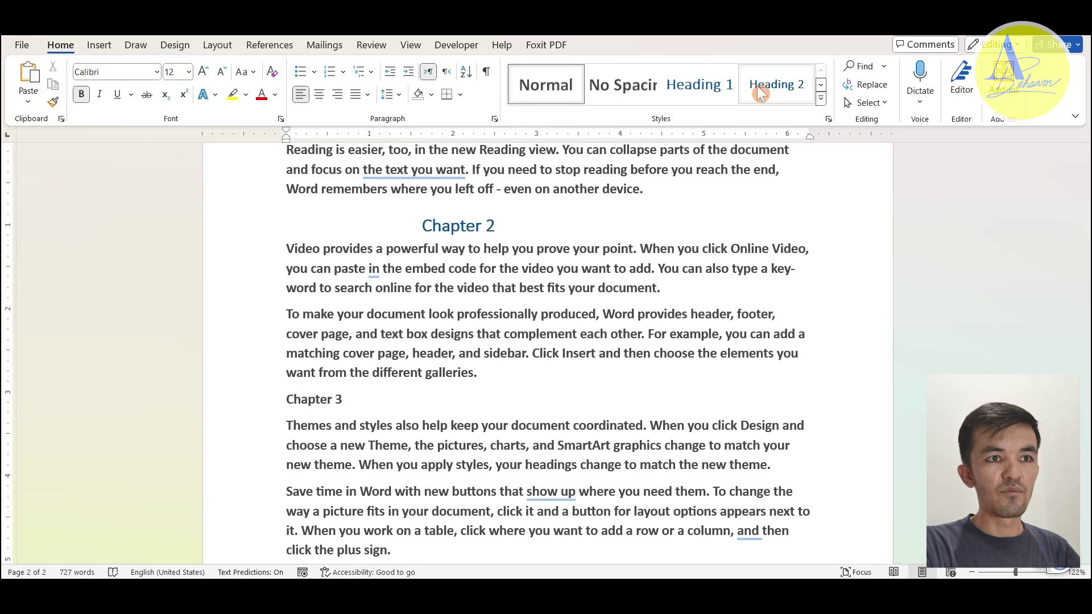
pyautogui.click(700, 84)
pyautogui.moveTo(1085, 392); pyautogui.dragTo(1085, 430)
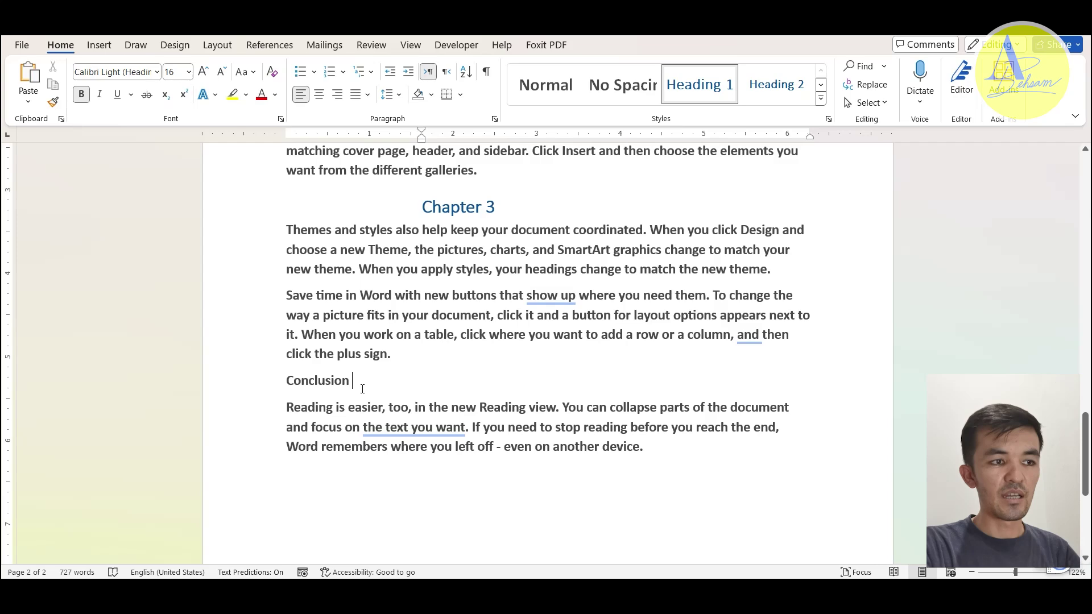
pyautogui.click(699, 84)
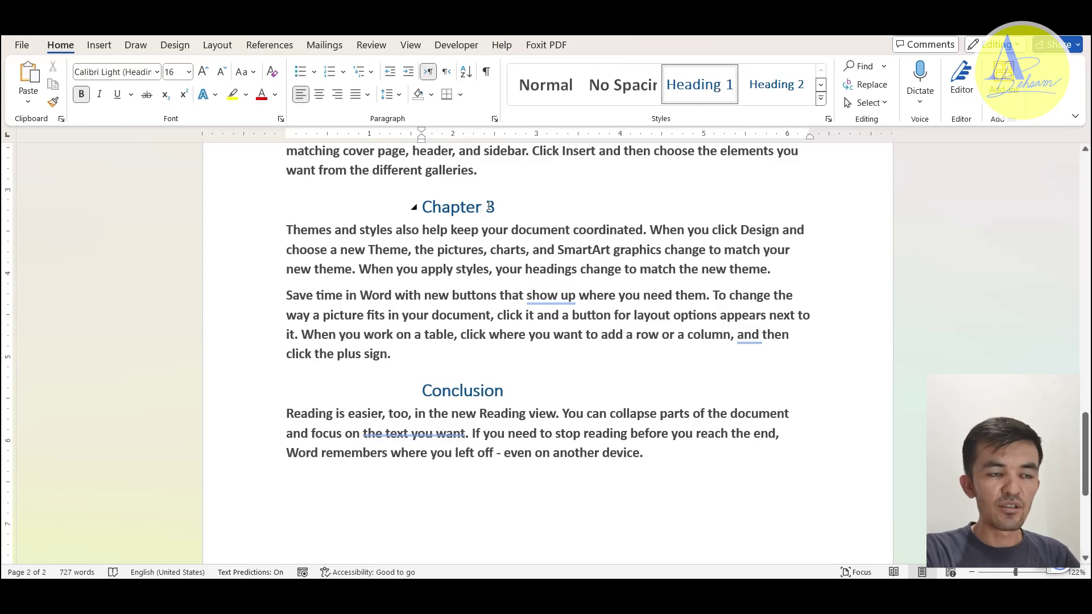
pyautogui.moveTo(1085, 455); pyautogui.dragTo(1085, 347)
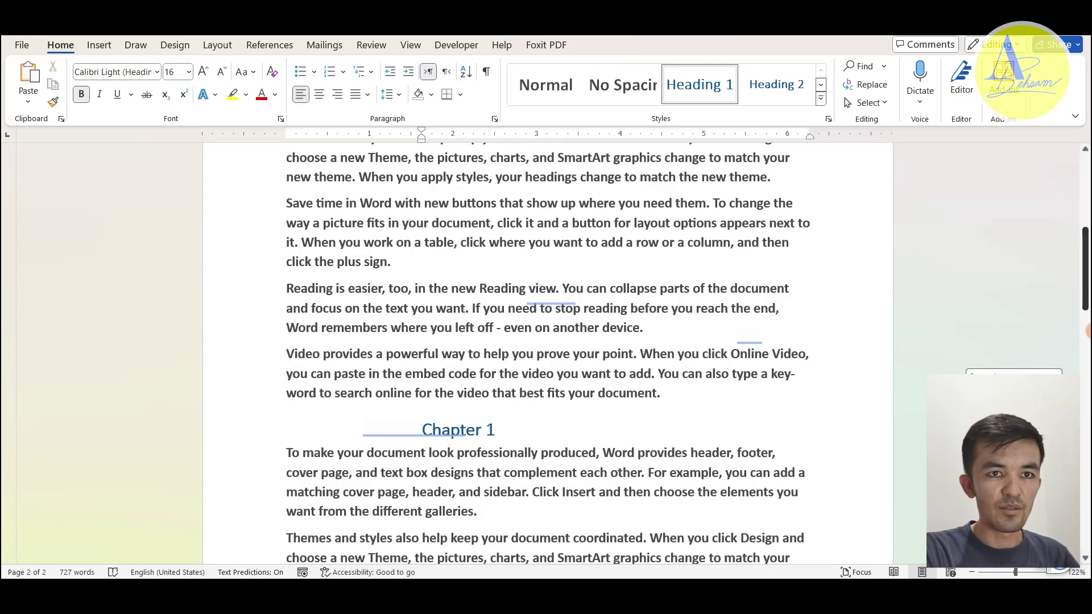
pyautogui.scroll(-5, 546, 352)
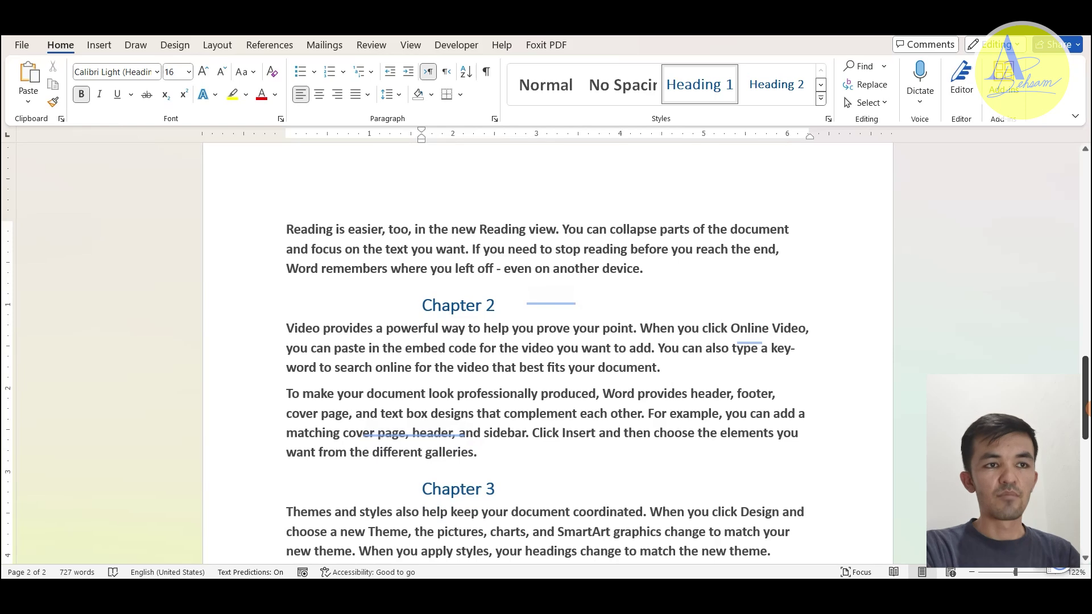
pyautogui.click(505, 305)
pyautogui.moveTo(1084, 433); pyautogui.dragTo(1084, 535)
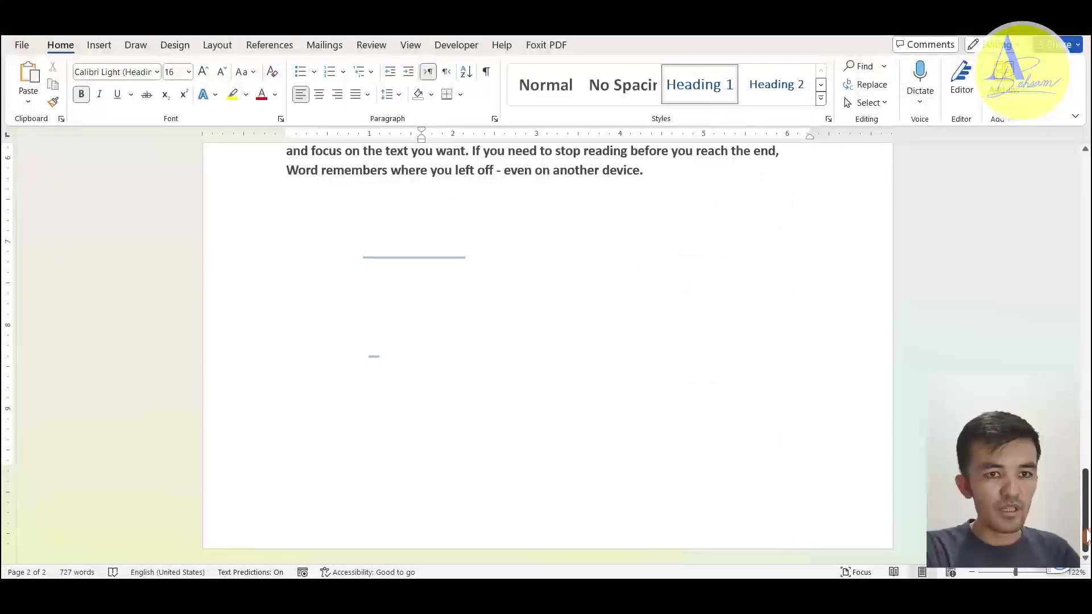
pyautogui.moveTo(1085, 534); pyautogui.dragTo(1065, 192)
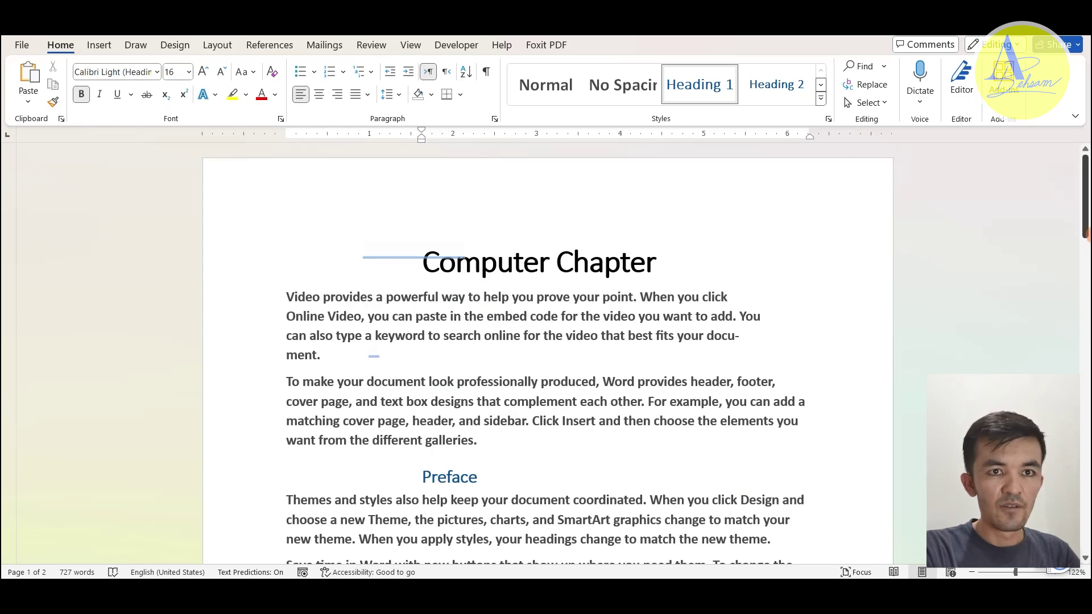
pyautogui.moveTo(1085, 214); pyautogui.dragTo(1082, 338)
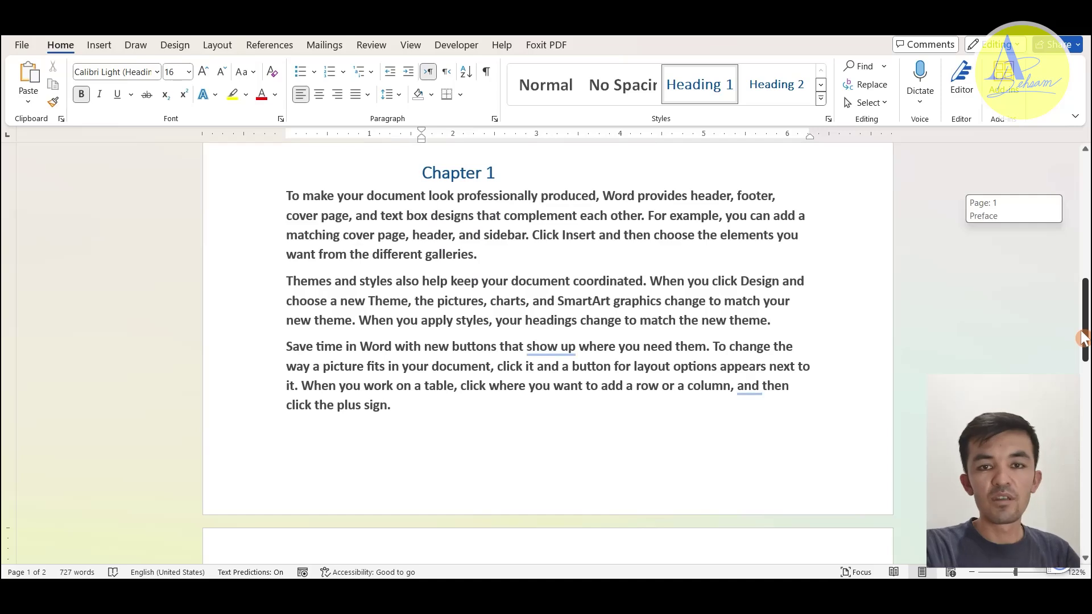
pyautogui.moveTo(1082, 339); pyautogui.dragTo(1083, 216)
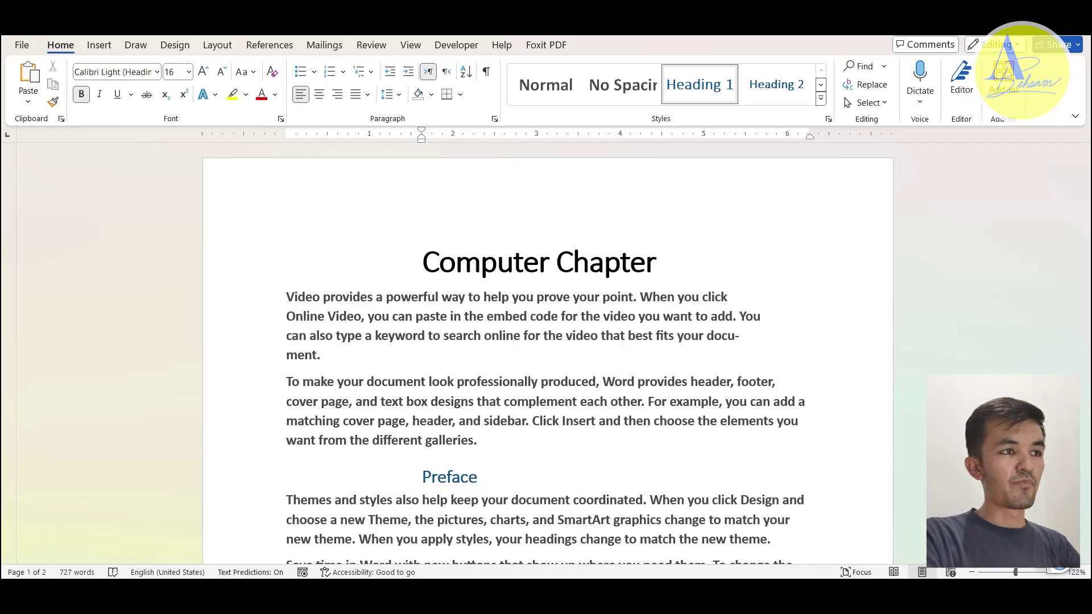
# Apply a built-in style set with solid blue heading bars from the Design gallery.
pyautogui.click(176, 46)
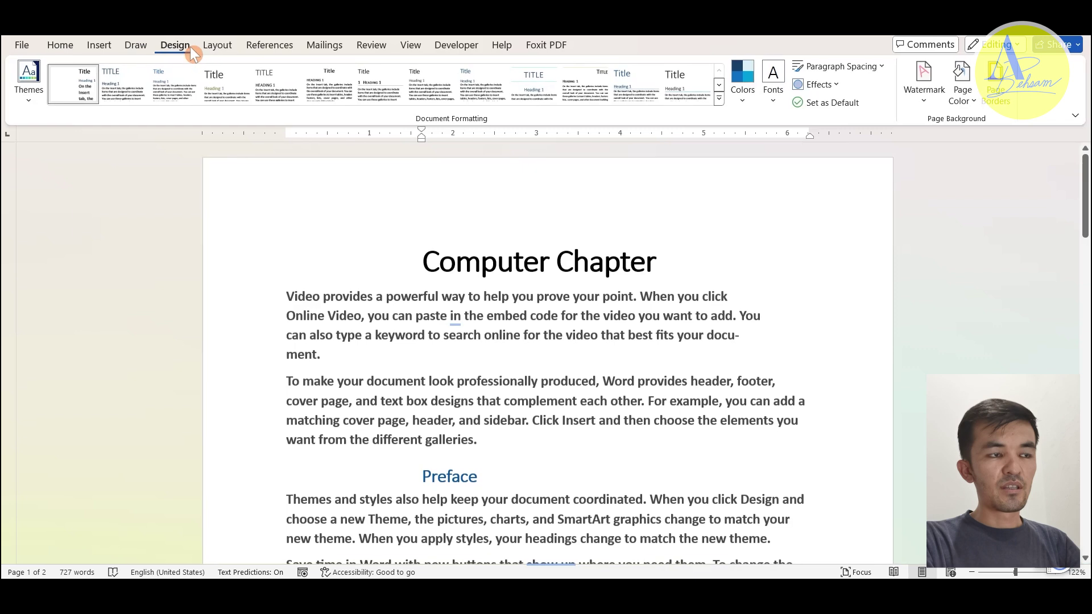
pyautogui.click(720, 98)
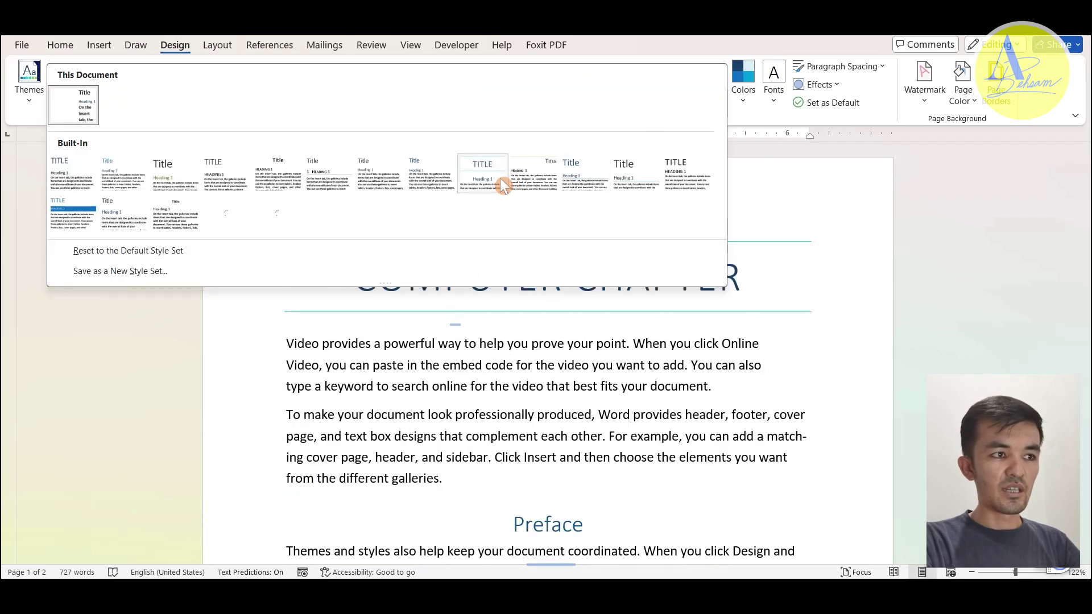
pyautogui.click(74, 214)
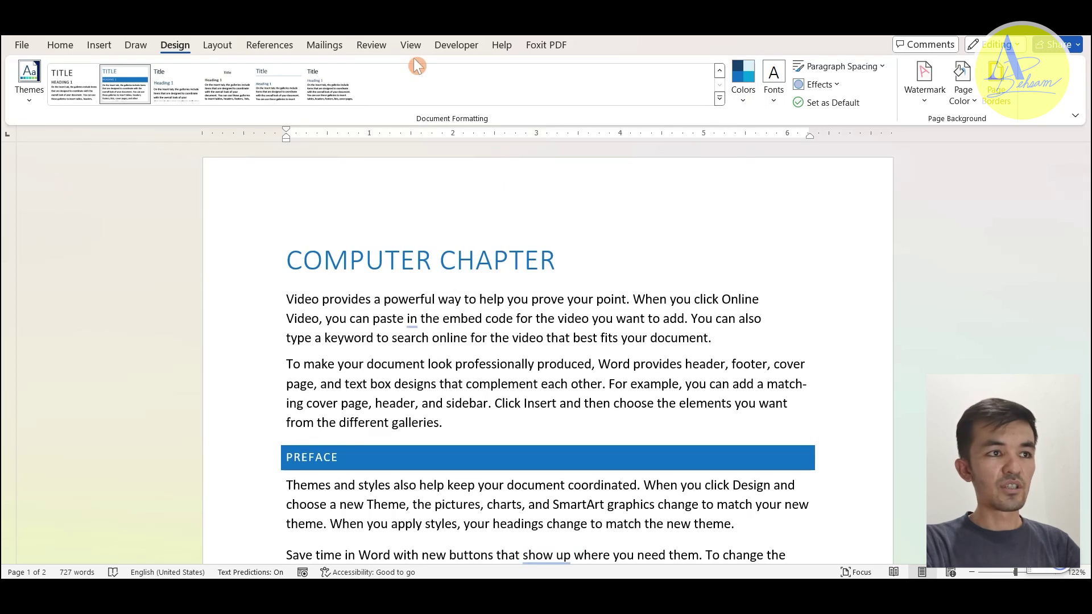
pyautogui.click(274, 44)
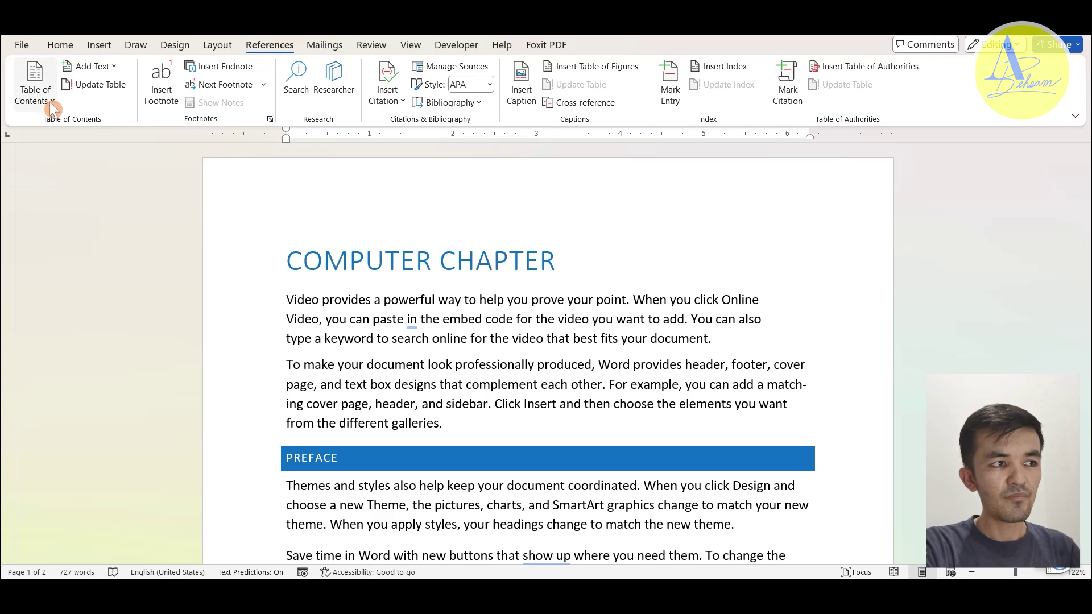
# Insert Automatic Table 2 as the table of contents on a new line above the title.
pyautogui.click(287, 266)
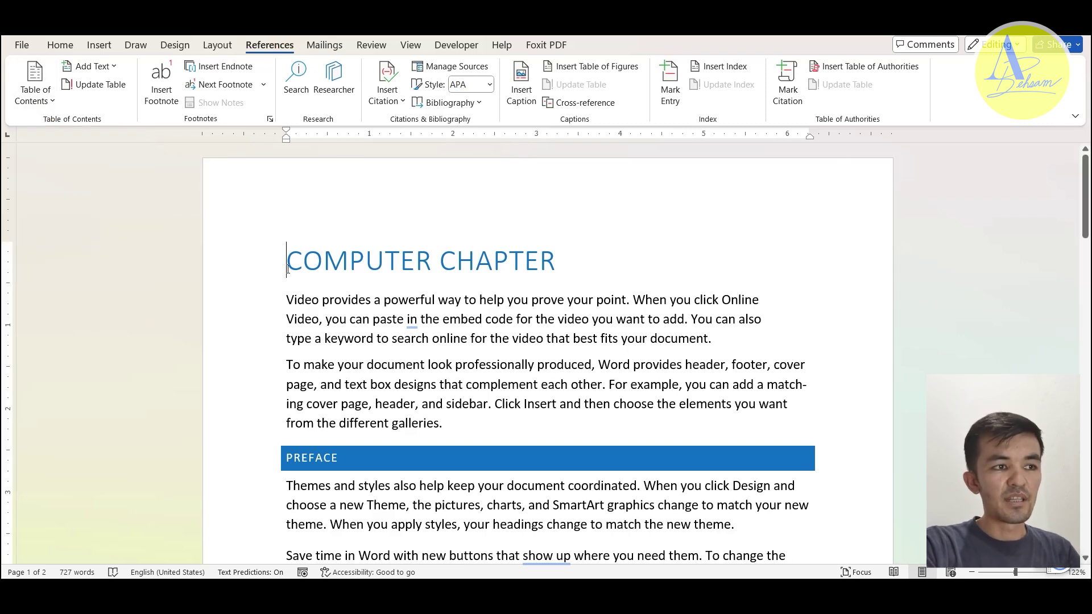
pyautogui.press('Return')
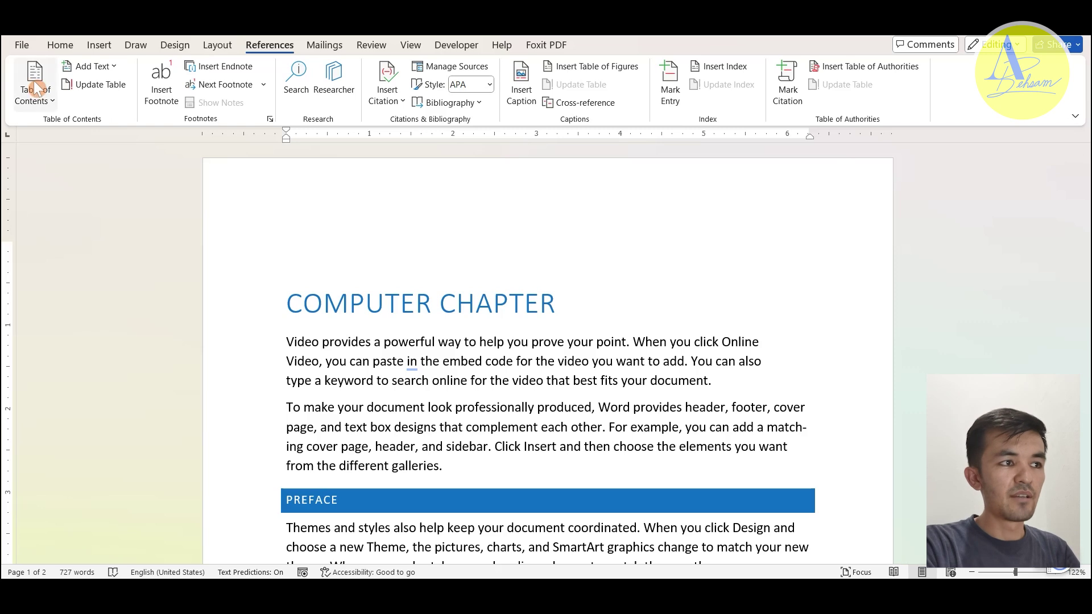
pyautogui.click(33, 95)
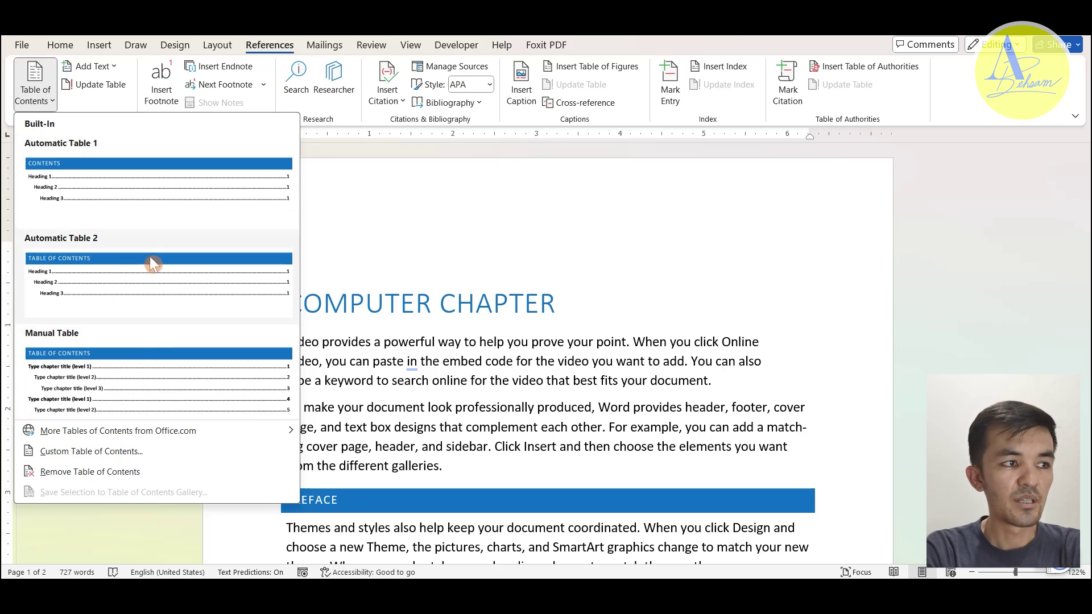
pyautogui.click(126, 307)
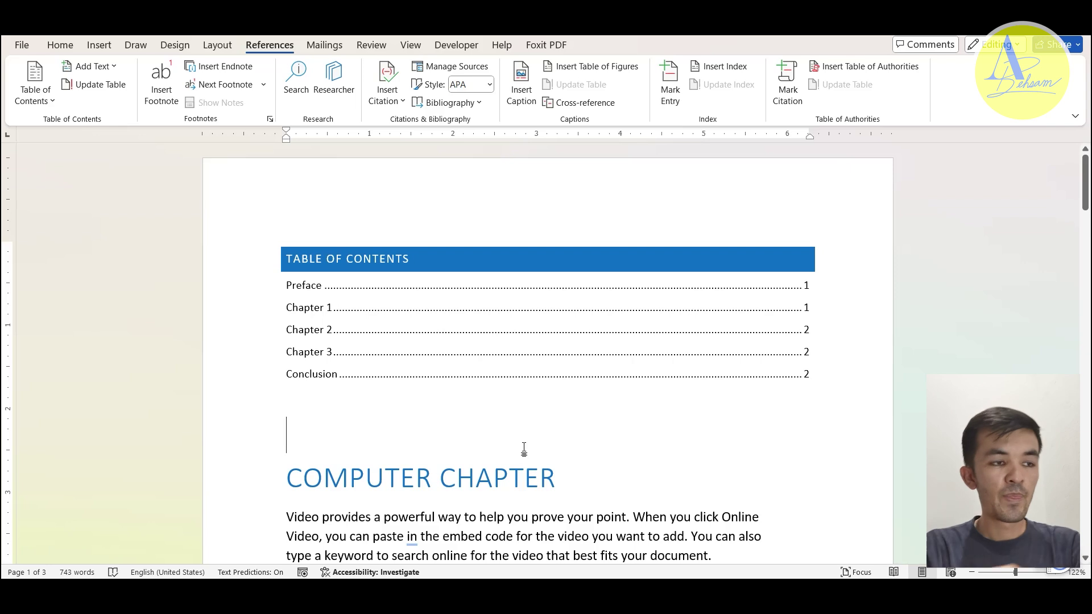
pyautogui.click(414, 336)
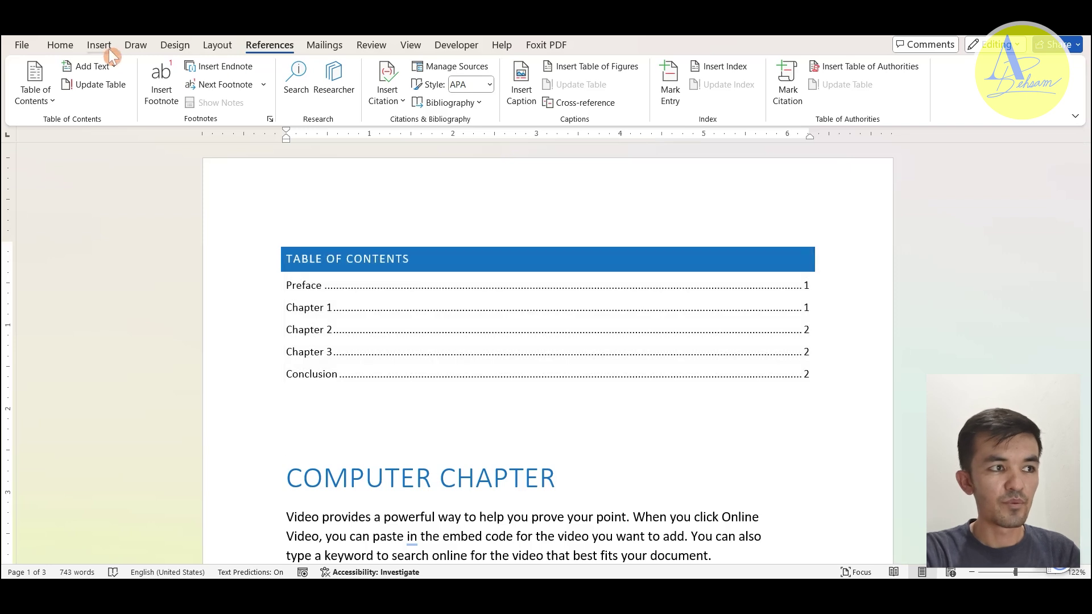
pyautogui.click(173, 45)
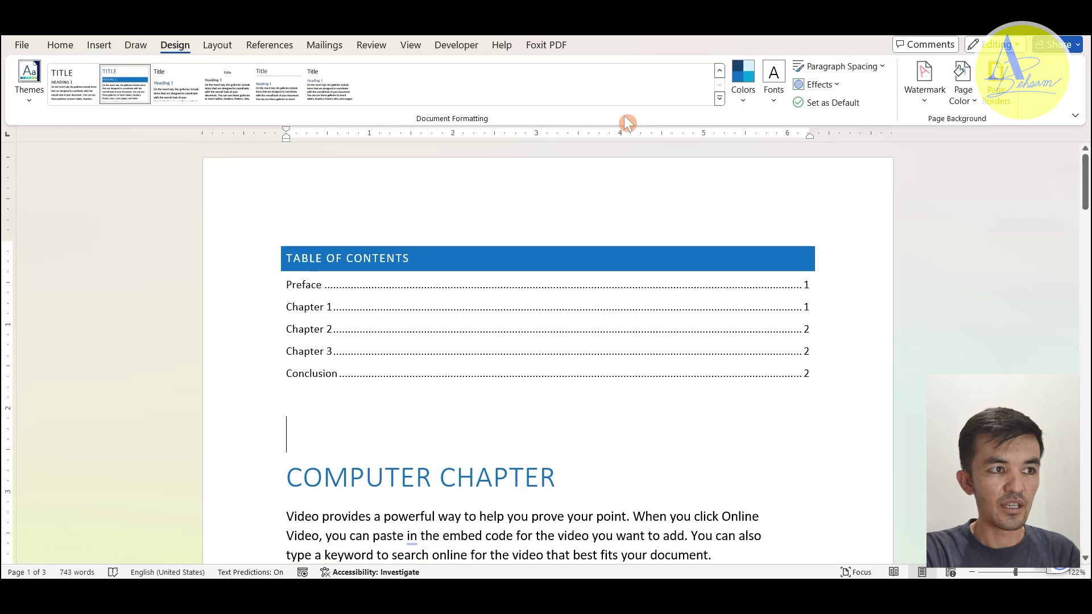
# Switch the essay to the fifth style set, giving plain blue mixed-case headings.
pyautogui.click(272, 81)
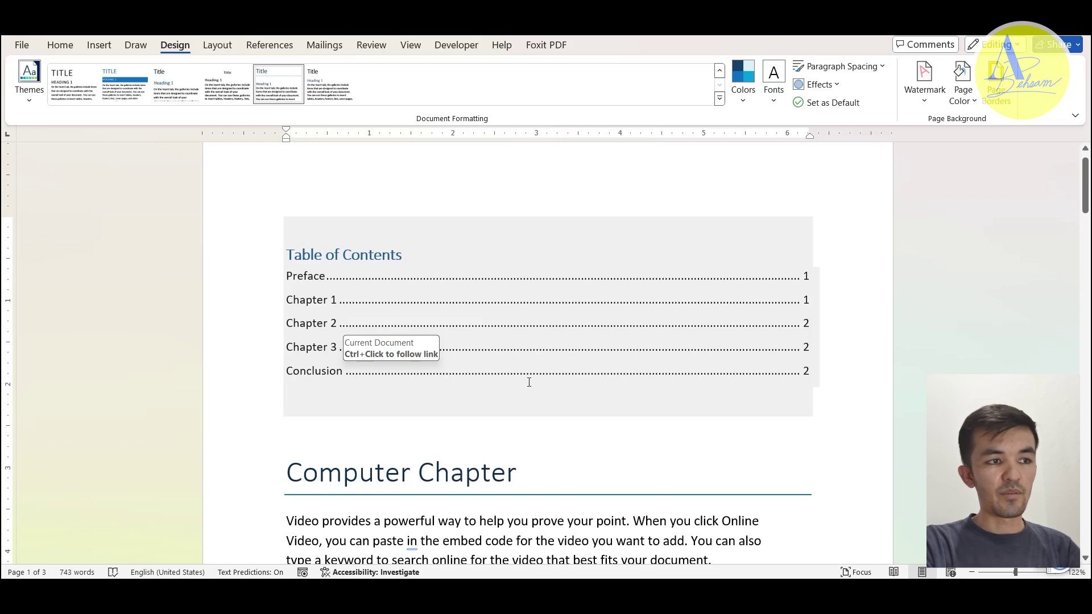
pyautogui.moveTo(1085, 186); pyautogui.dragTo(1085, 308)
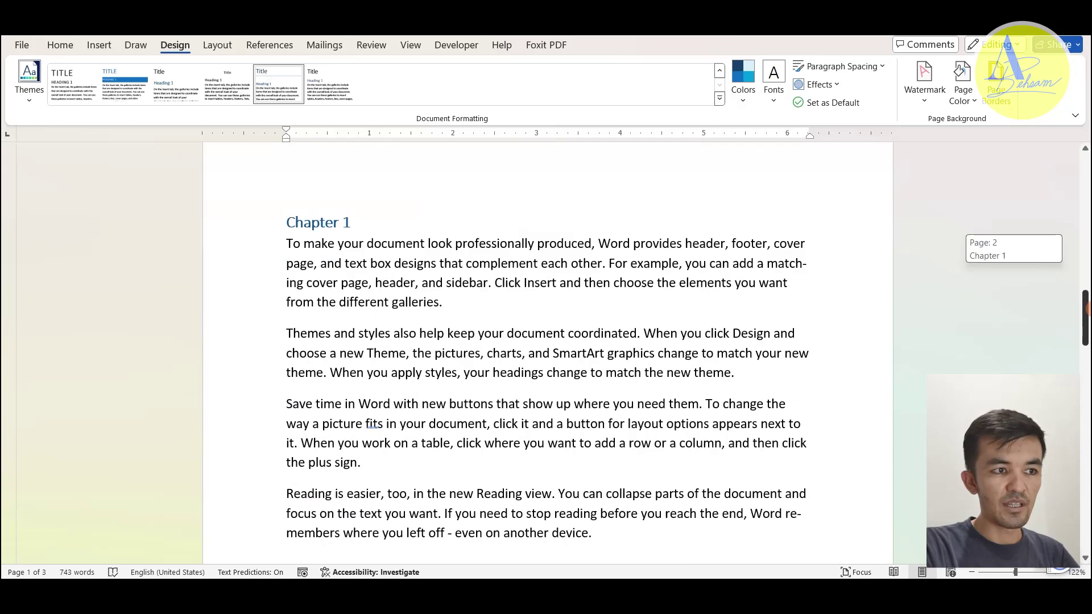
# Add Hardware and Software lines before their Chapter 1 paragraphs and style both as Heading 2.
pyautogui.click(292, 334)
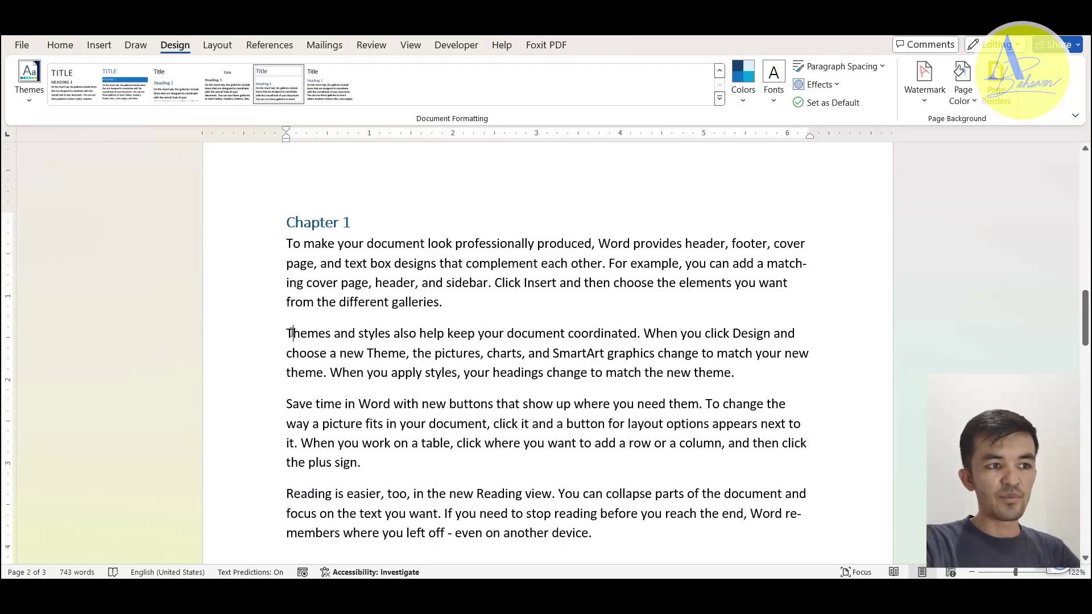
pyautogui.press('Return')
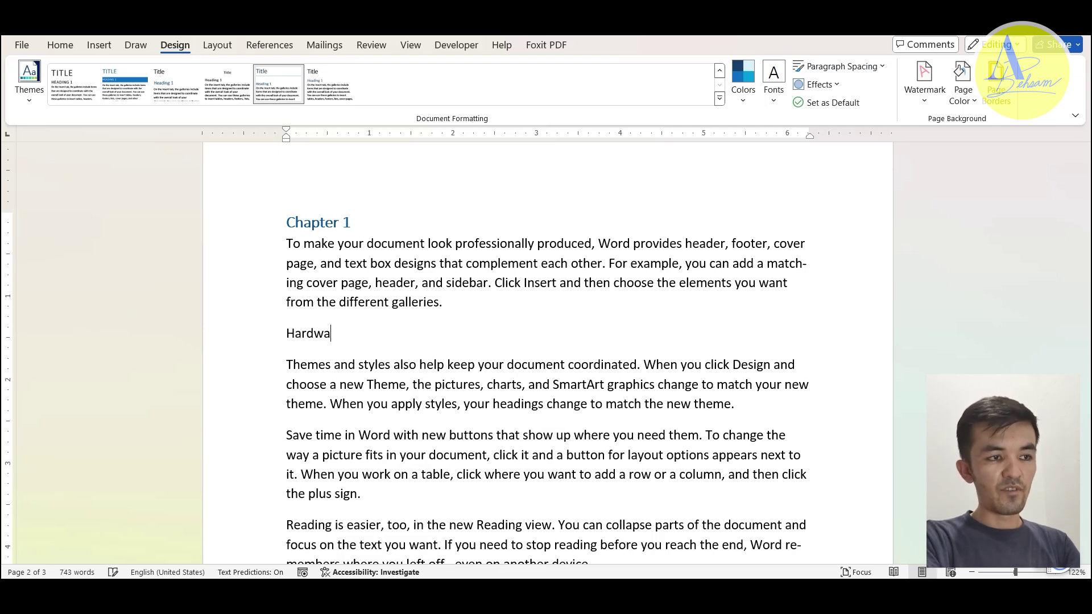
pyautogui.click(285, 435)
pyautogui.press('Return')
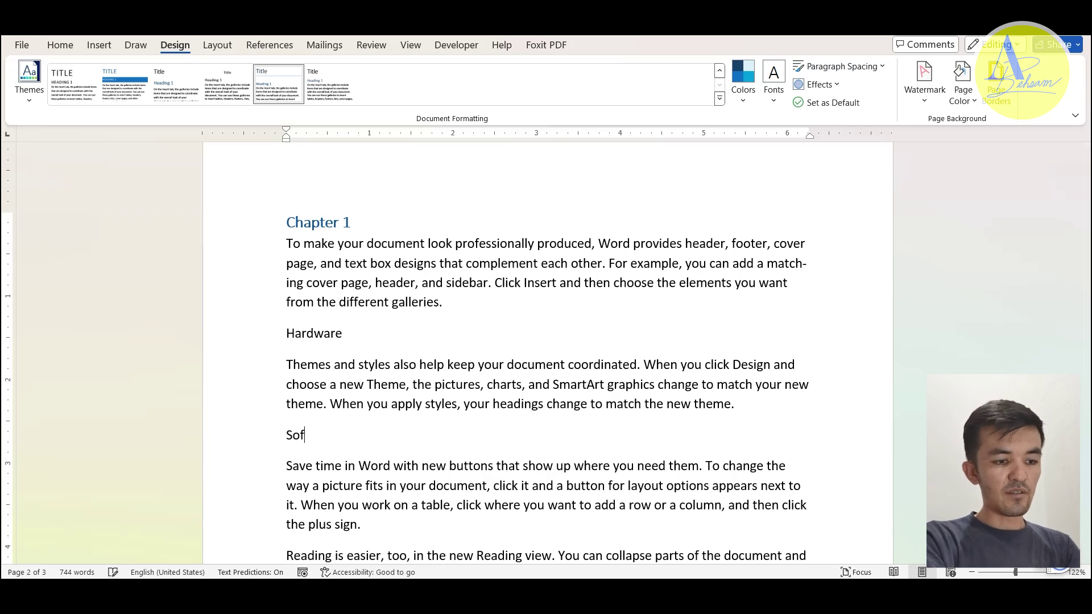
pyautogui.write('Software')
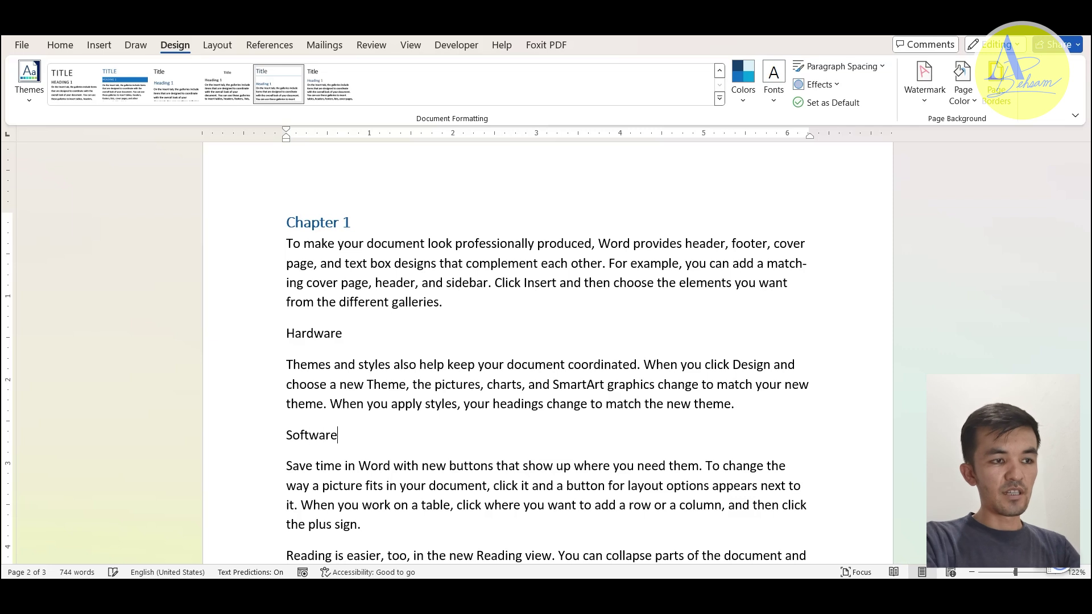
pyautogui.click(349, 334)
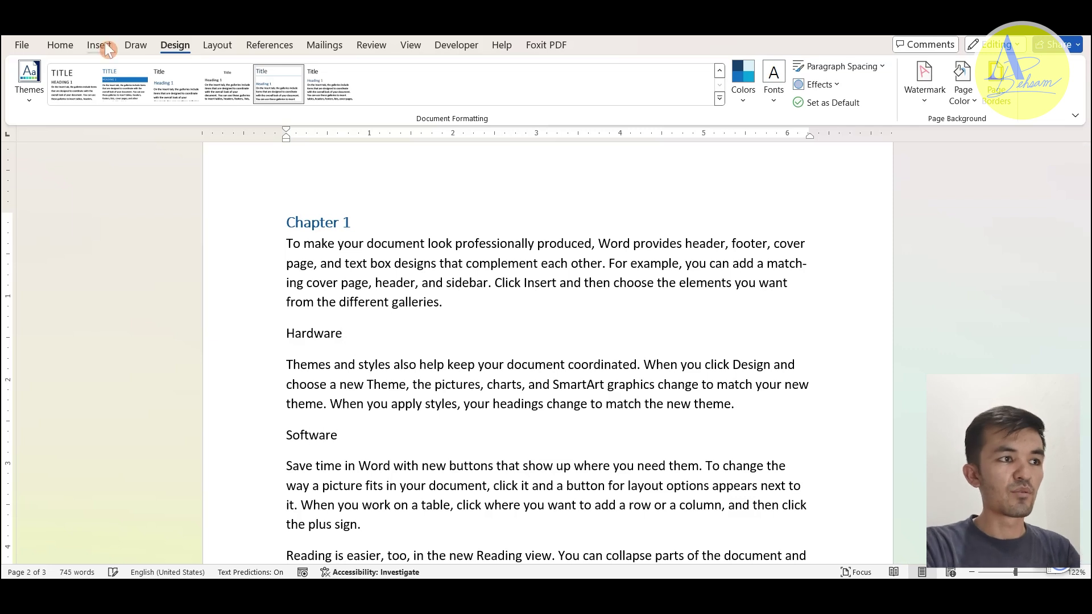
pyautogui.click(62, 45)
pyautogui.click(778, 85)
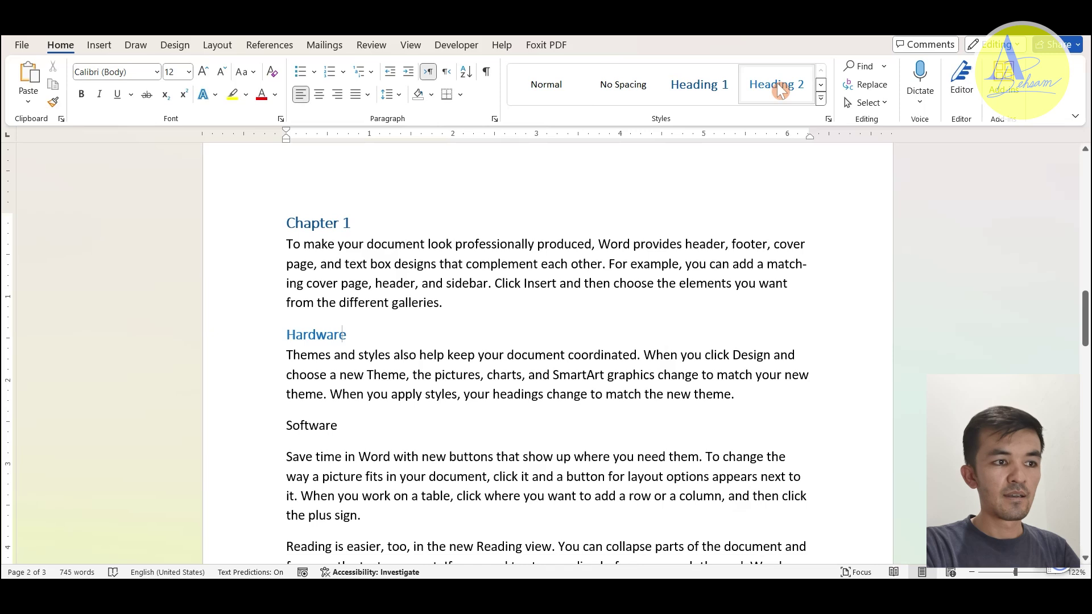
pyautogui.click(752, 78)
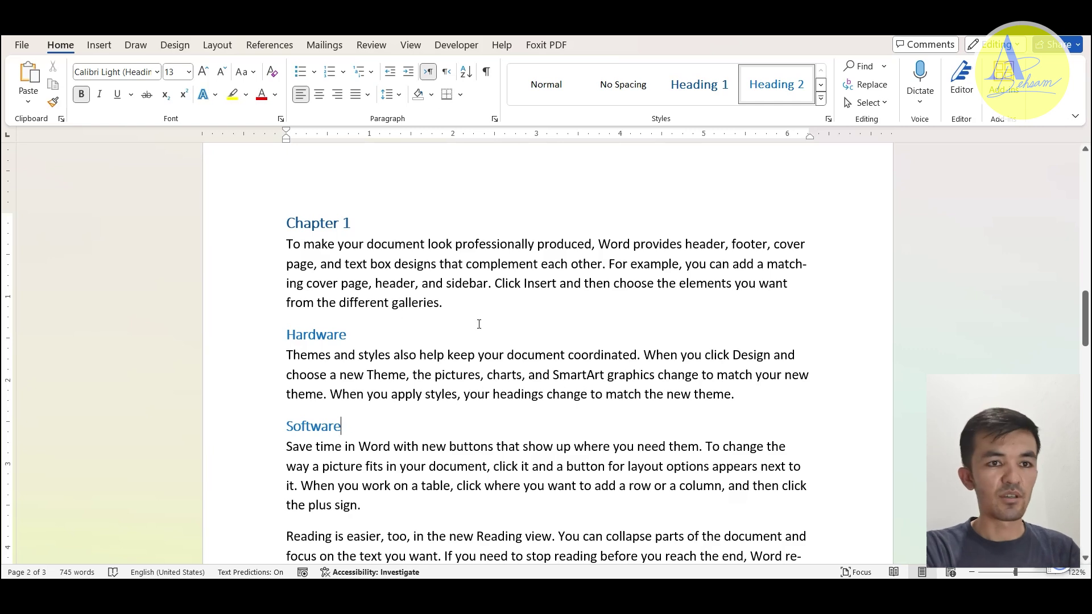
pyautogui.moveTo(1085, 319); pyautogui.dragTo(1086, 182)
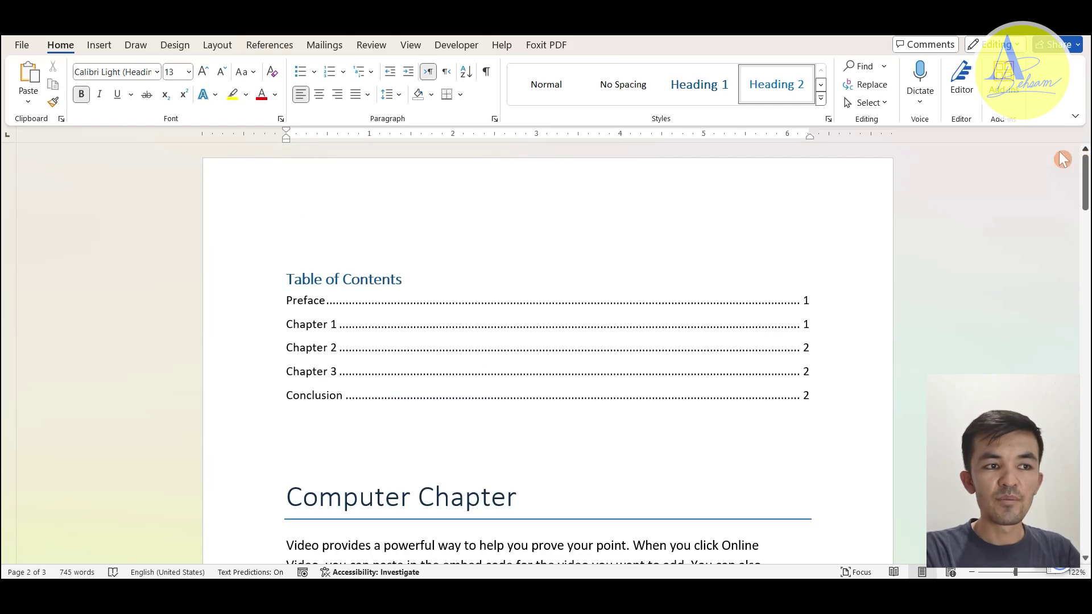
# Update the entire table of contents so Hardware and Software appear under Chapter 1.
pyautogui.click(271, 45)
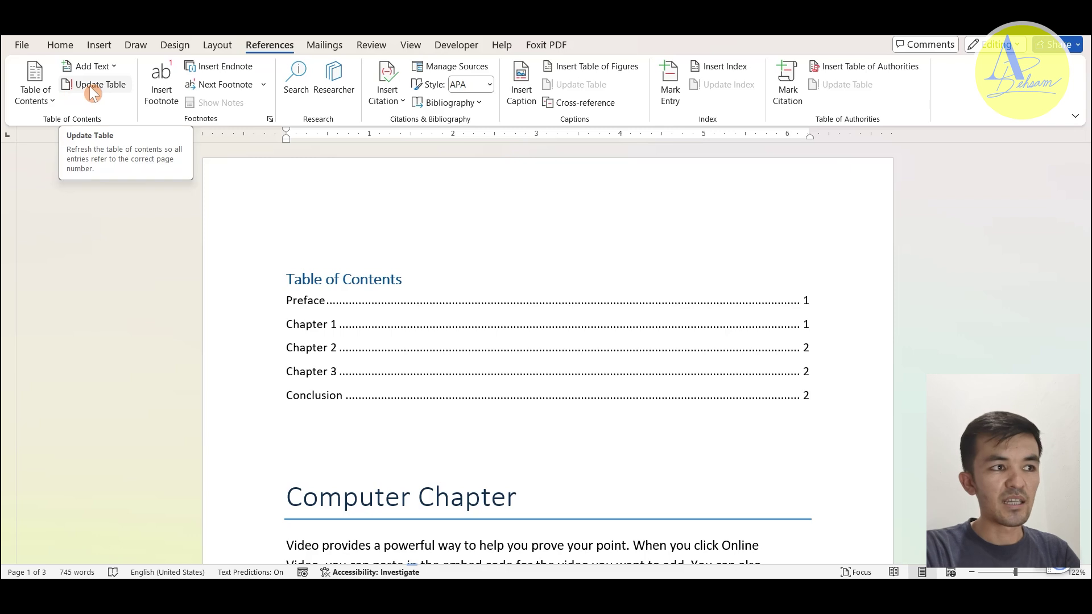
pyautogui.click(92, 86)
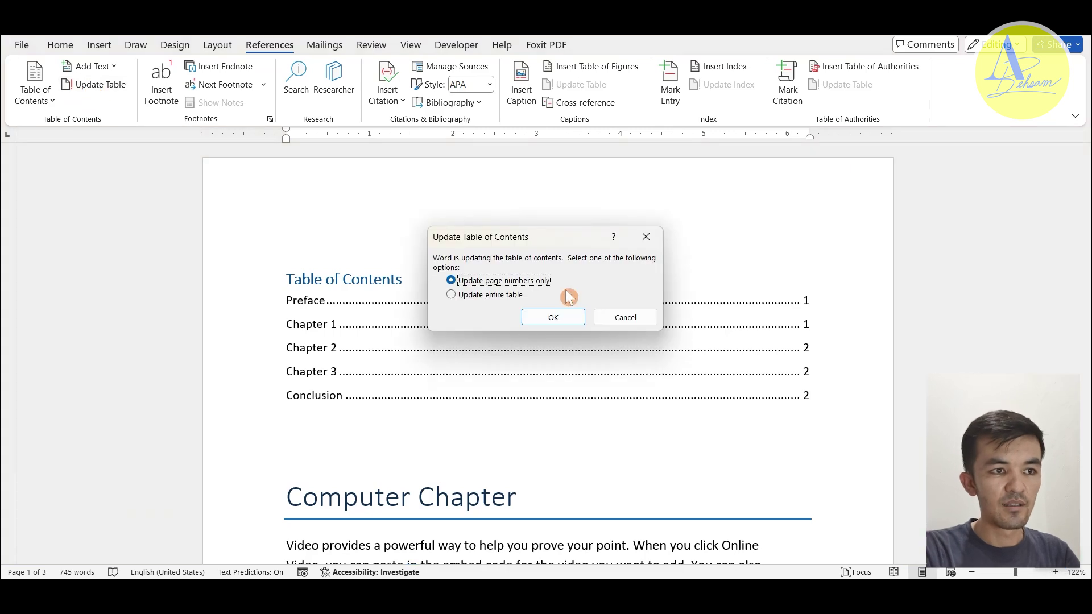
pyautogui.click(451, 294)
pyautogui.click(553, 318)
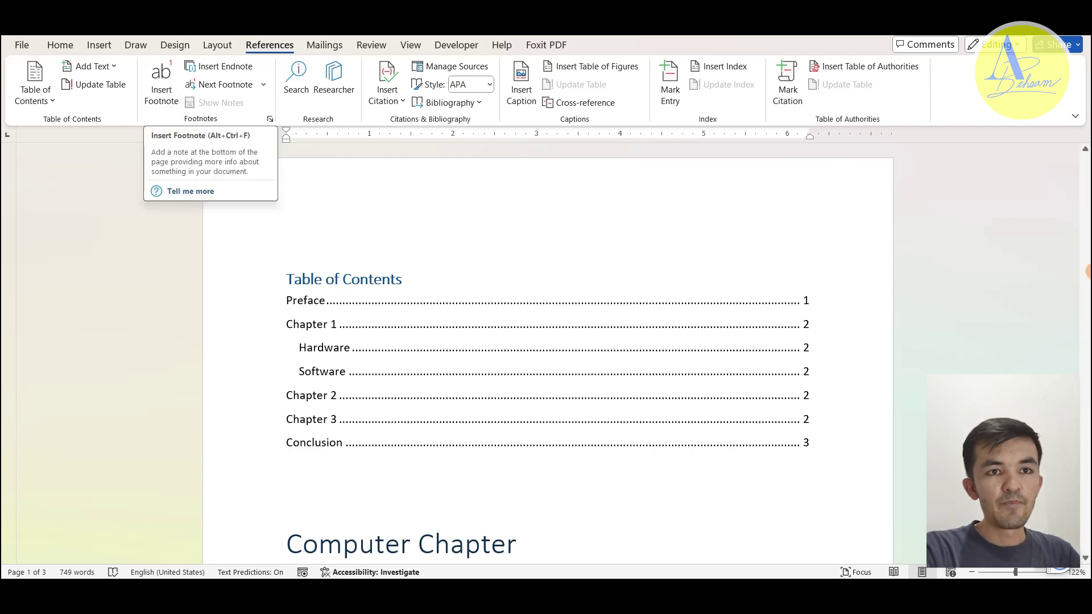
pyautogui.scroll(-1, 491, 325)
# Finish footnote 1 after 'provides' so it reads 'It is a Greek word. It means wisdom.'.
pyautogui.scroll(-5, 492, 326)
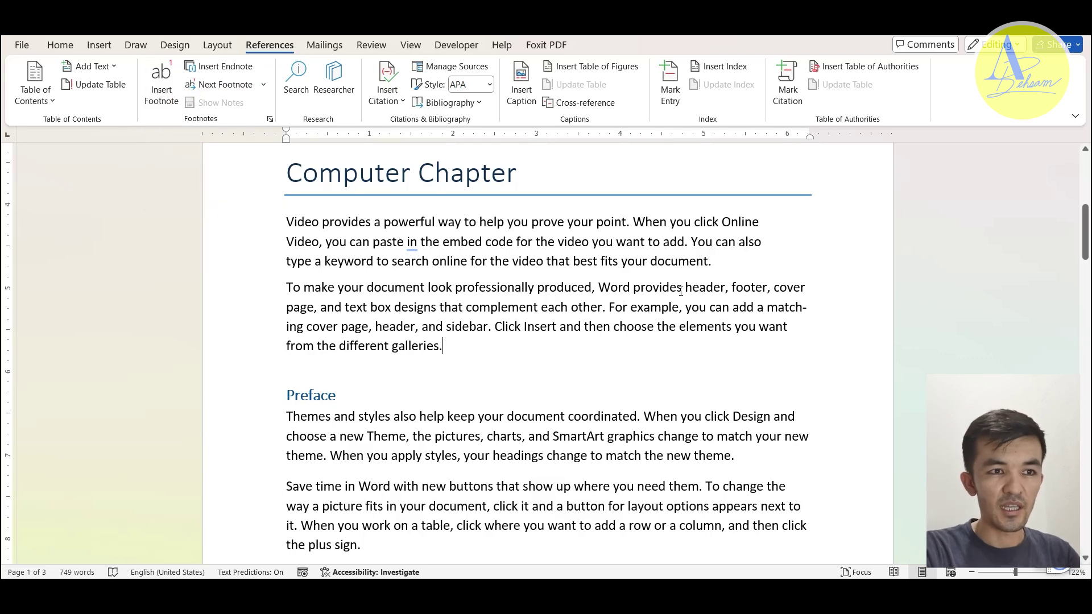
pyautogui.moveTo(683, 290); pyautogui.dragTo(634, 295)
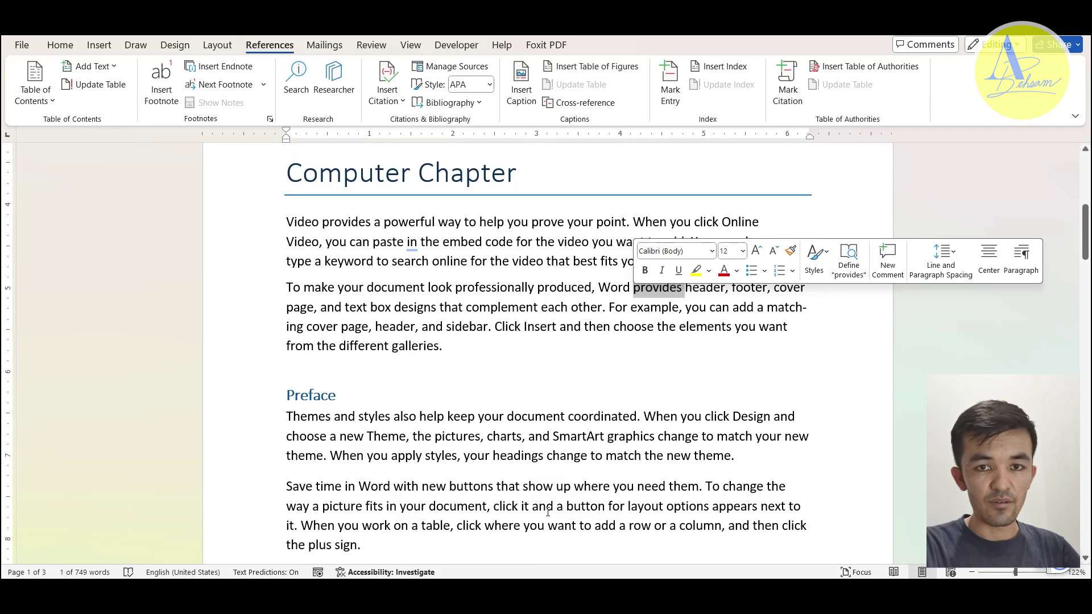
pyautogui.click(161, 85)
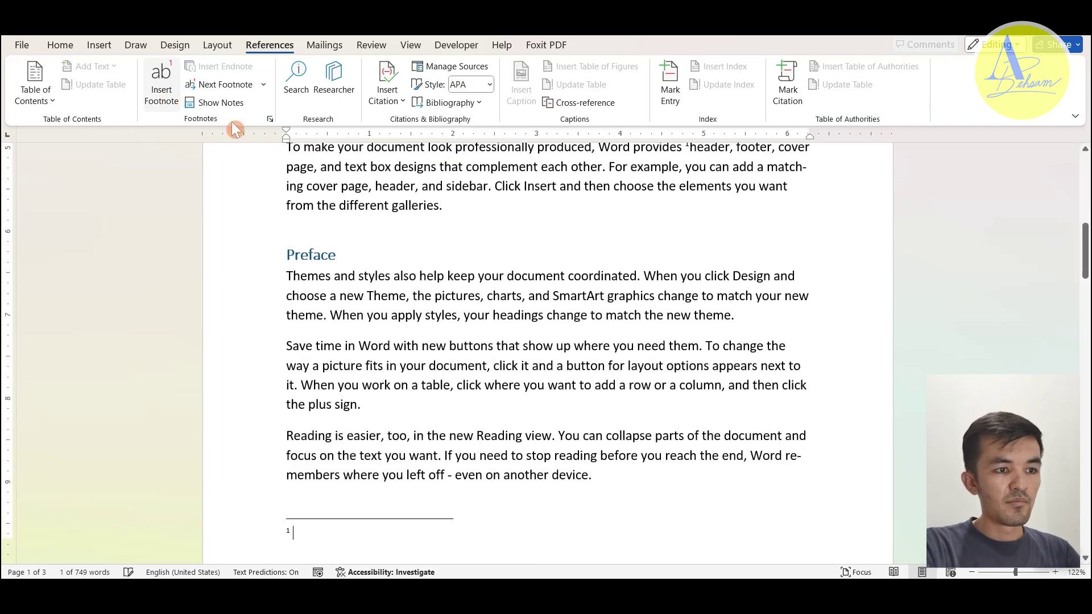
pyautogui.write('It is a gre')
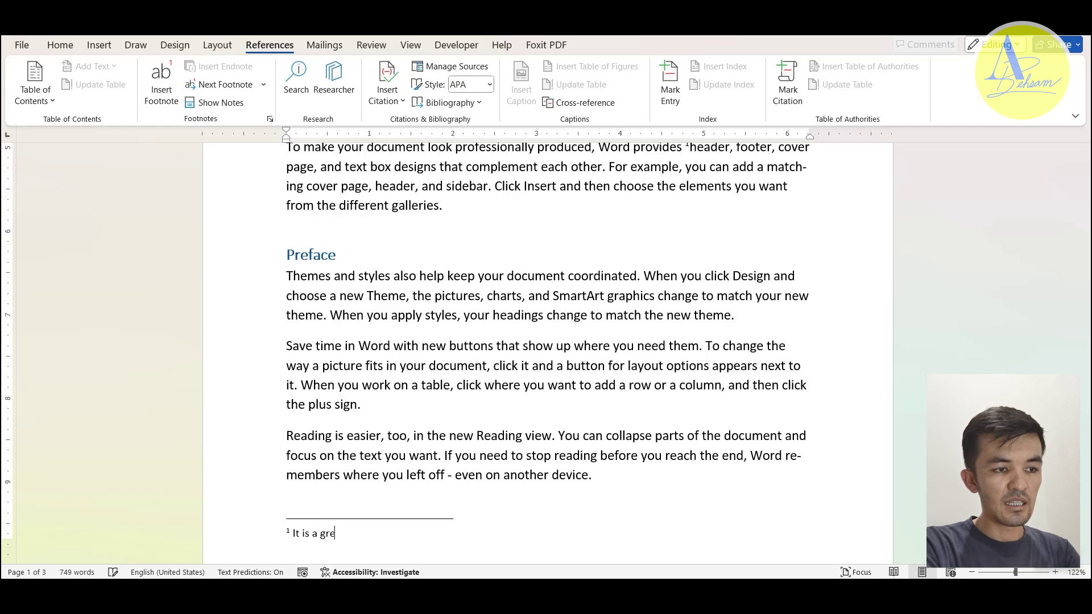
pyautogui.write('work')
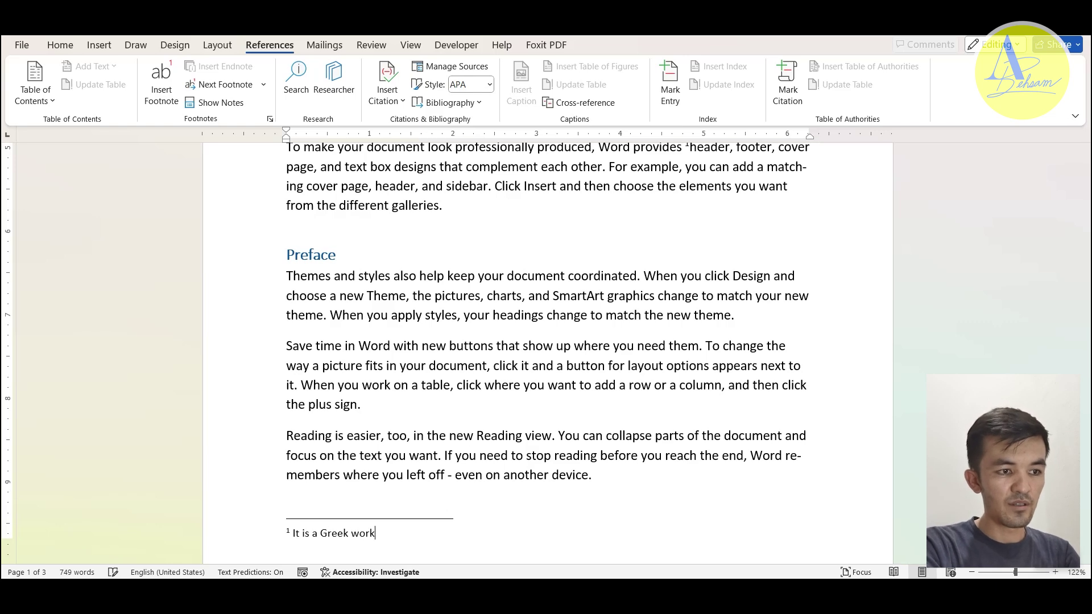
pyautogui.write('means')
pyautogui.press('BackSpace')
pyautogui.press('BackSpace')
pyautogui.press('BackSpace')
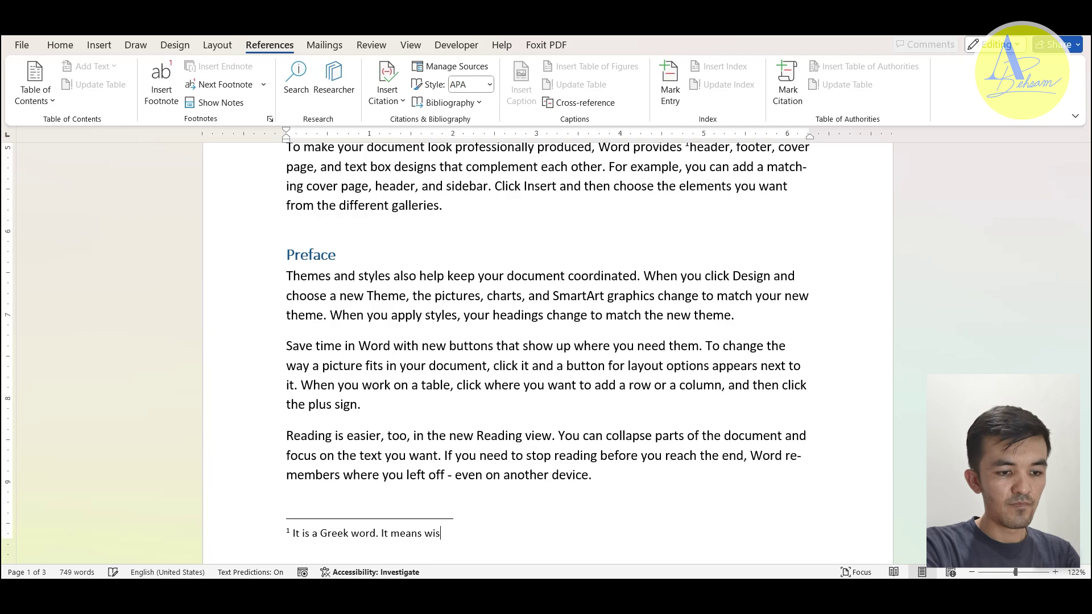
pyautogui.write('m.')
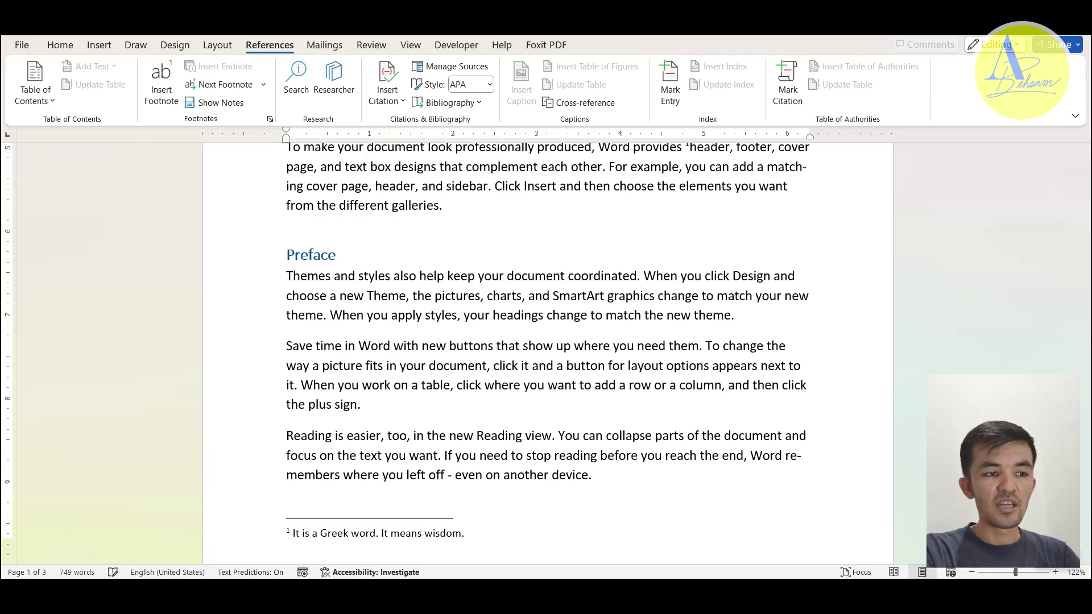
pyautogui.moveTo(310, 254)
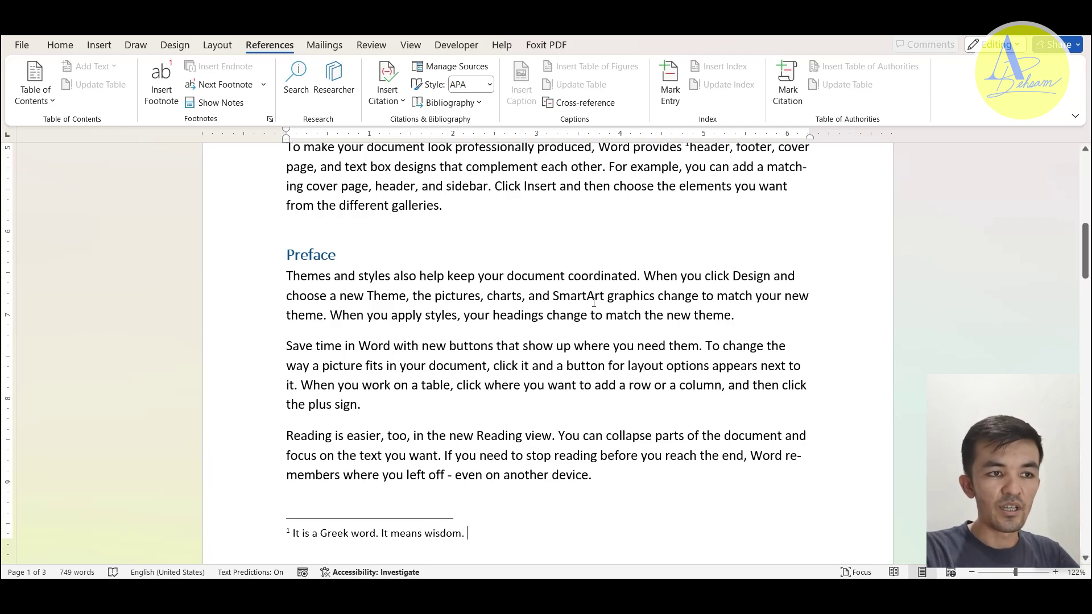
pyautogui.doubleClick(587, 315)
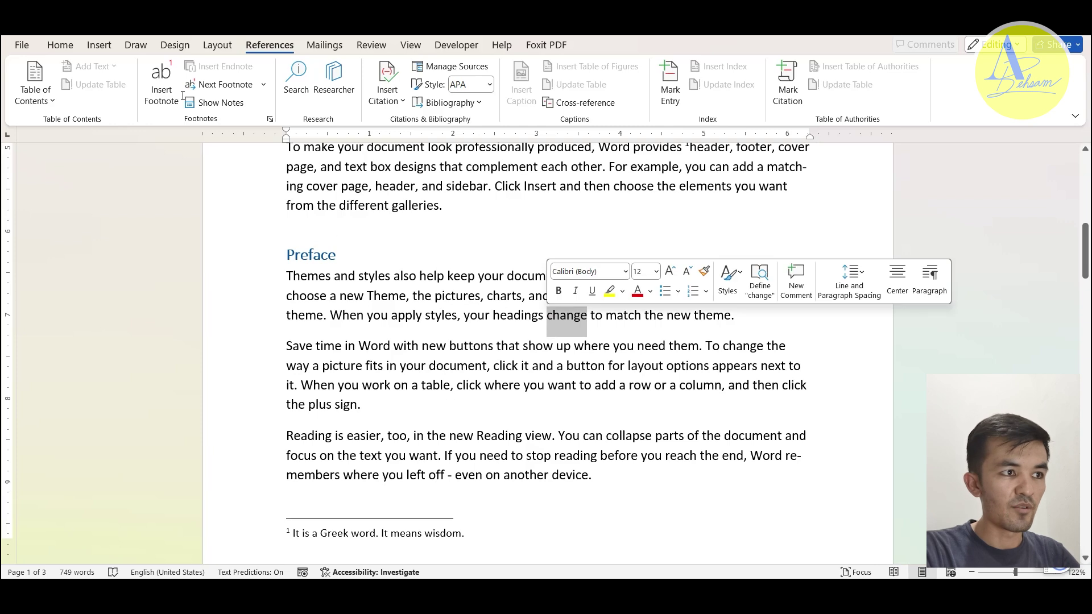
# Insert footnote 2 after 'change' reading 'It means Knowledge.'.
pyautogui.click(162, 95)
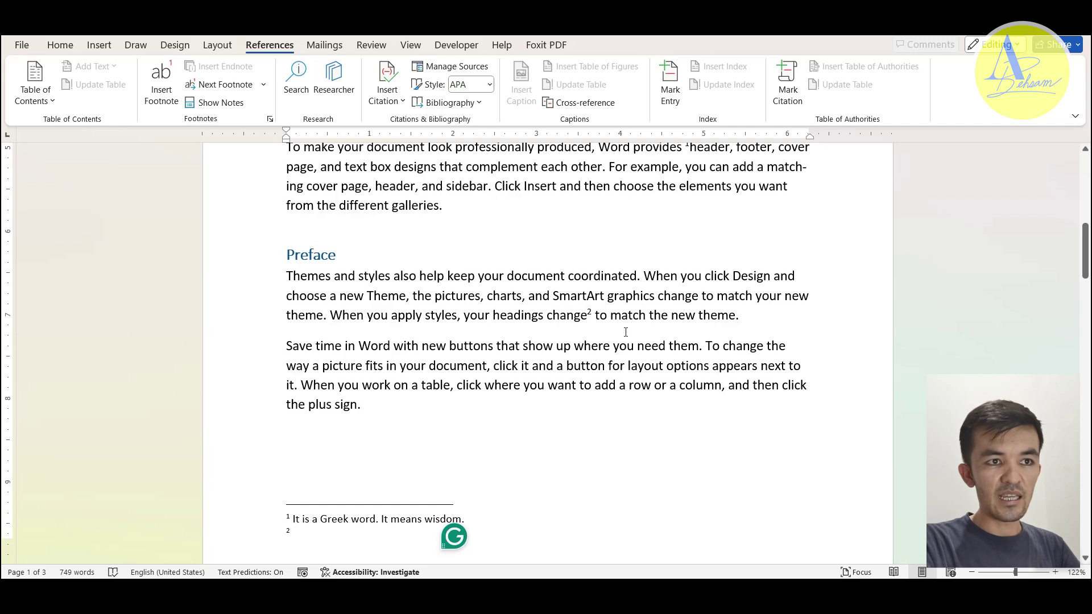
pyautogui.click(686, 156)
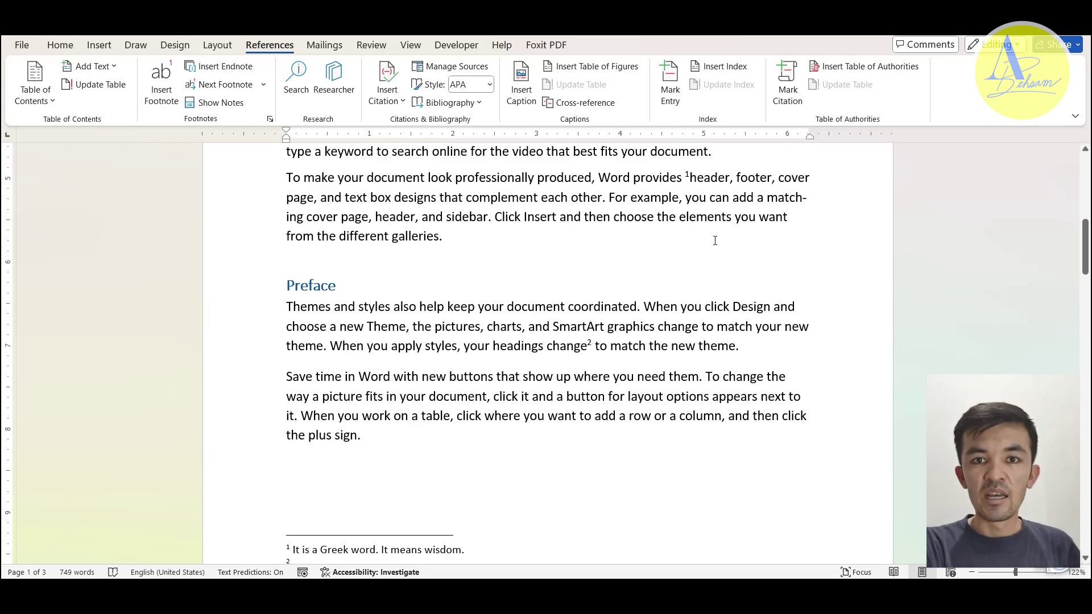
pyautogui.moveTo(444, 238); pyautogui.dragTo(687, 176)
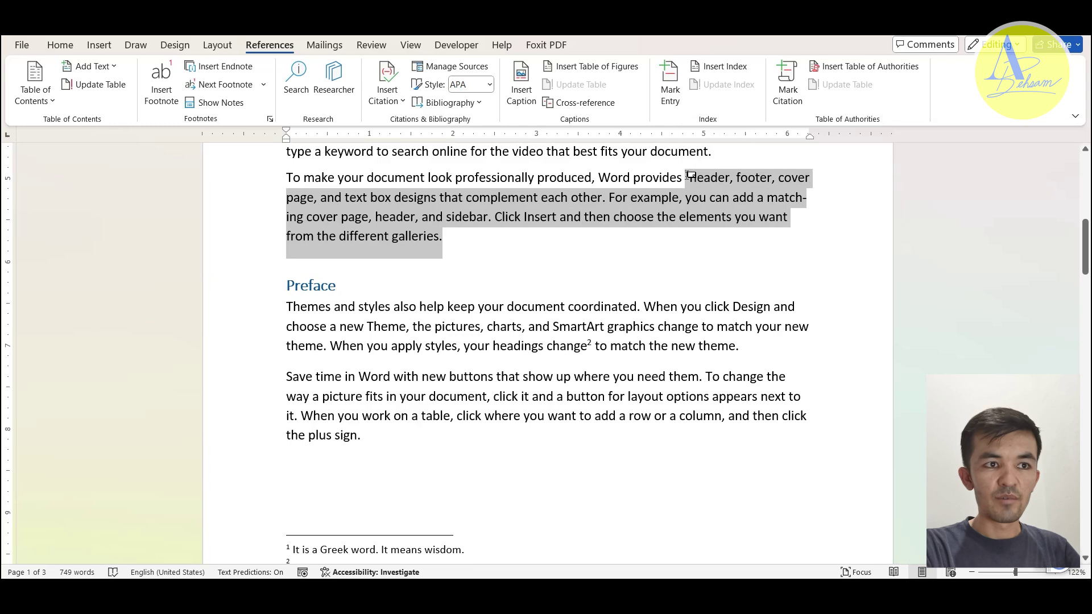
pyautogui.click(689, 176)
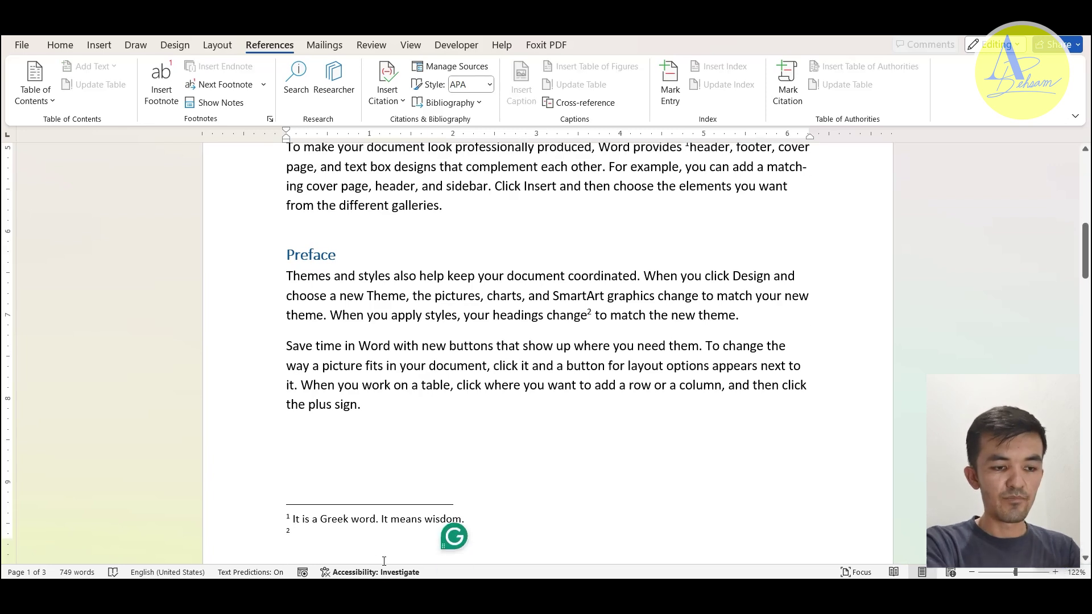
pyautogui.write('It means ')
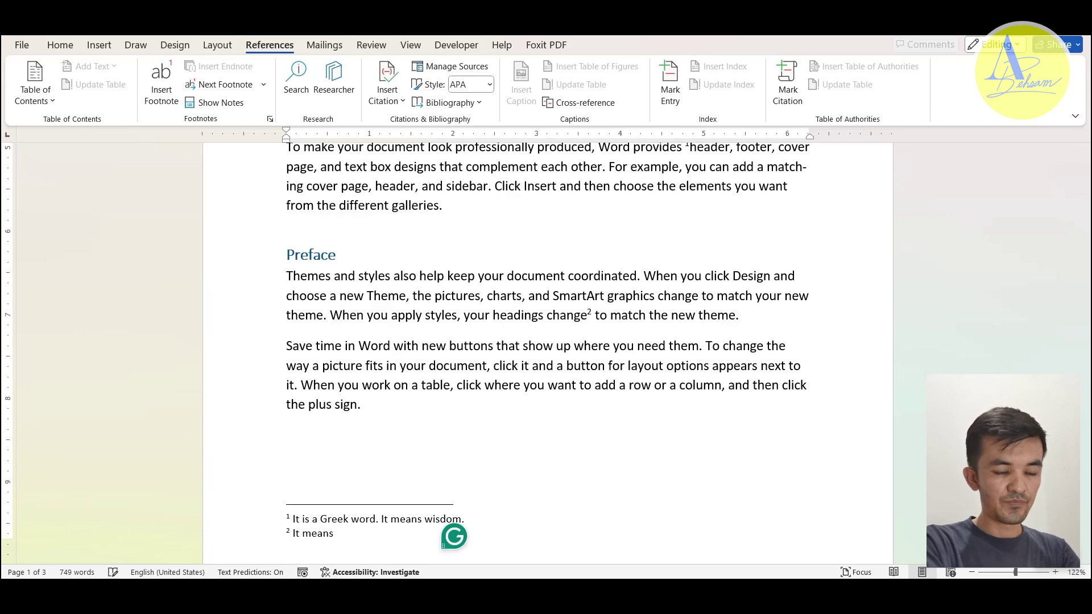
pyautogui.write('Know')
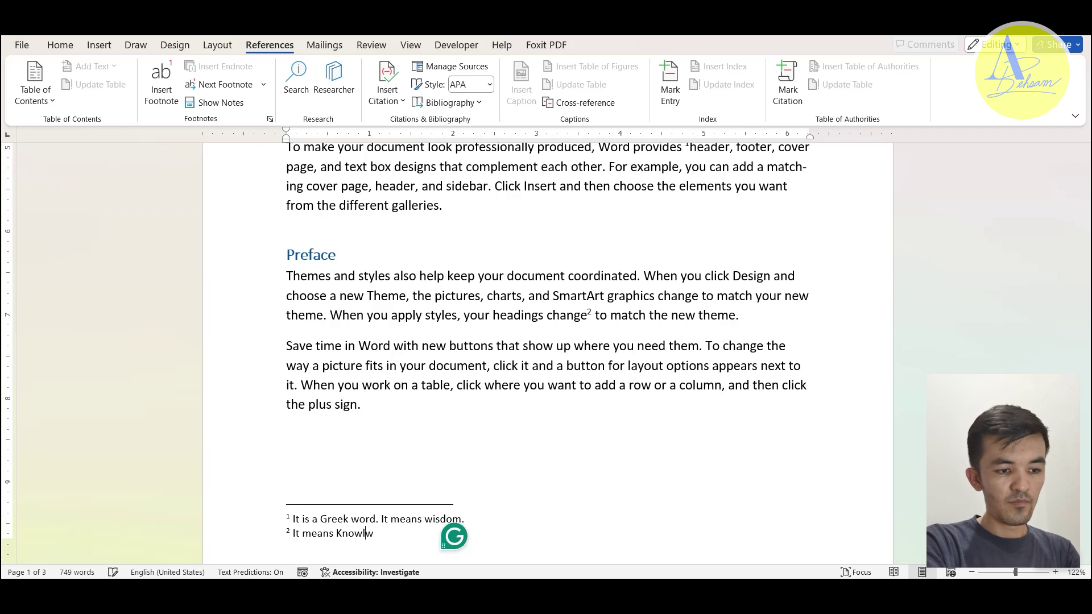
pyautogui.write('ledge')
pyautogui.press('BackSpace')
pyautogui.write('.')
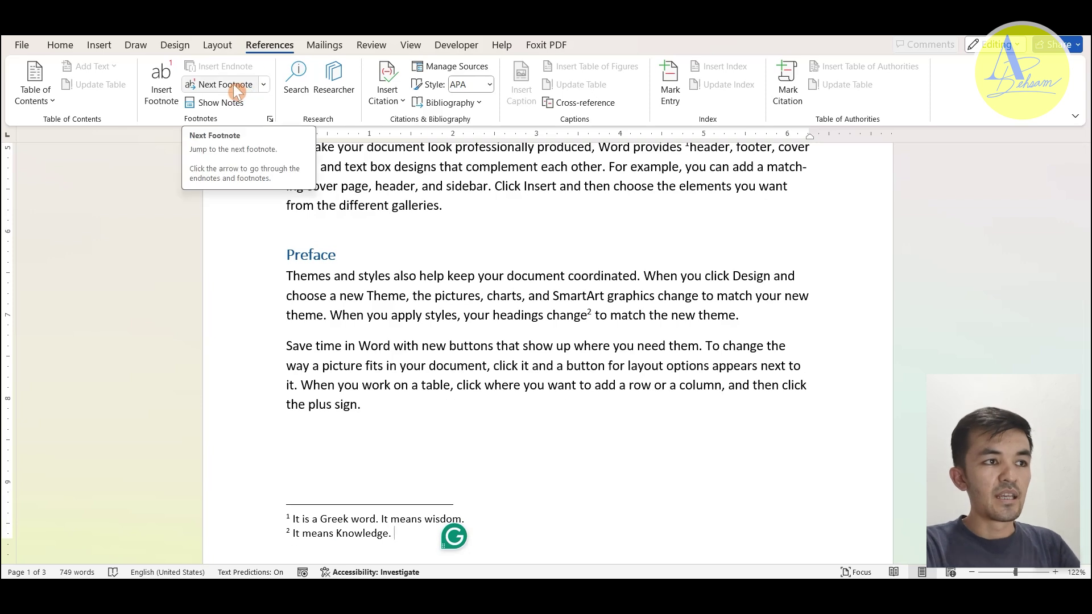
pyautogui.click(474, 370)
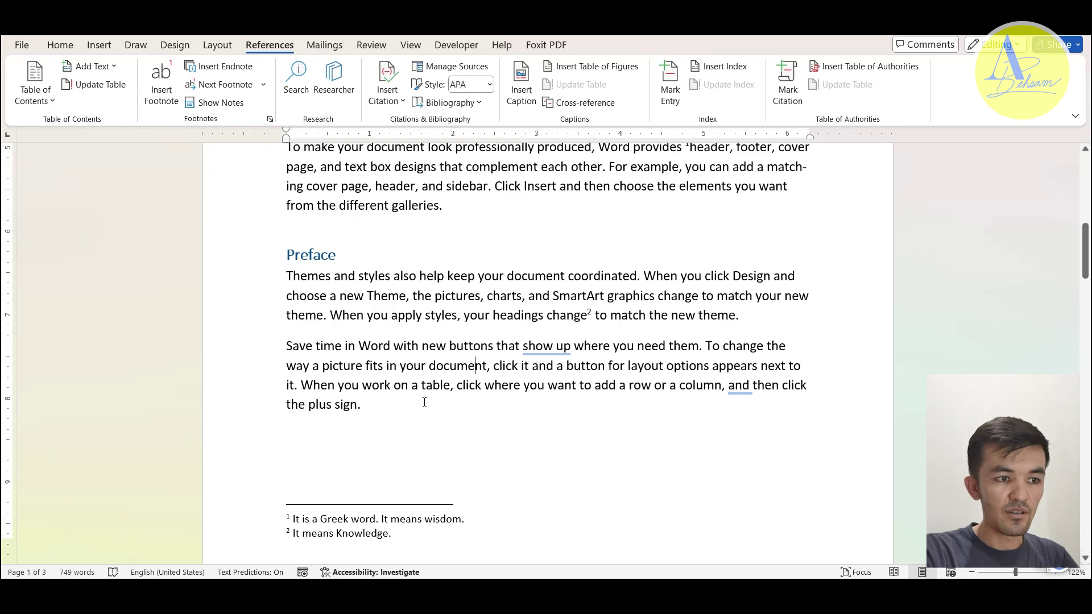
pyautogui.click(225, 70)
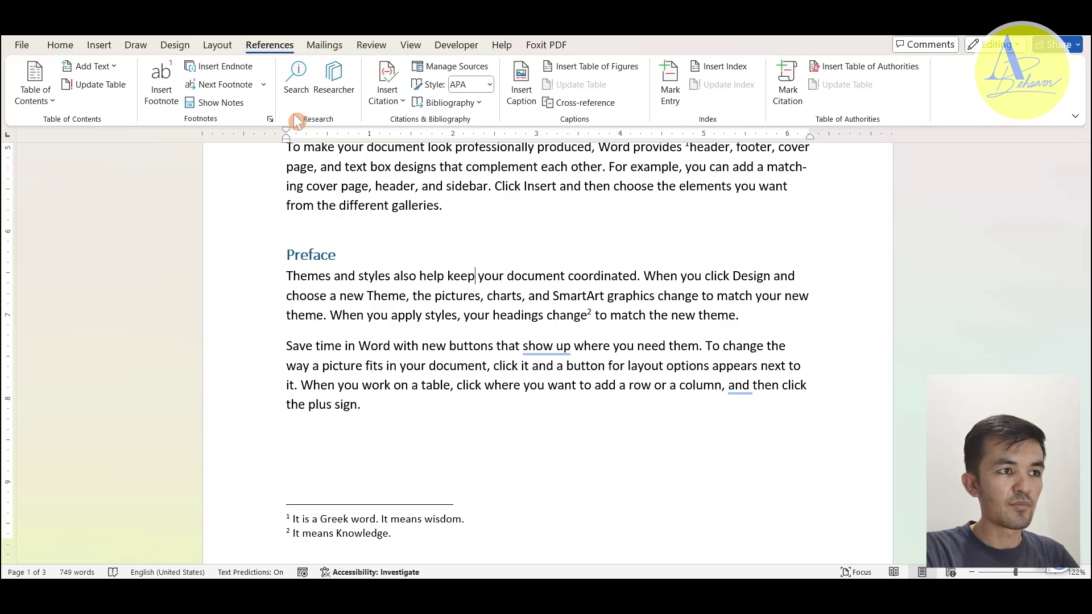
# Insert an endnote after 'keep' and type its text, 'It is a place in Kabul'.
pyautogui.click(227, 66)
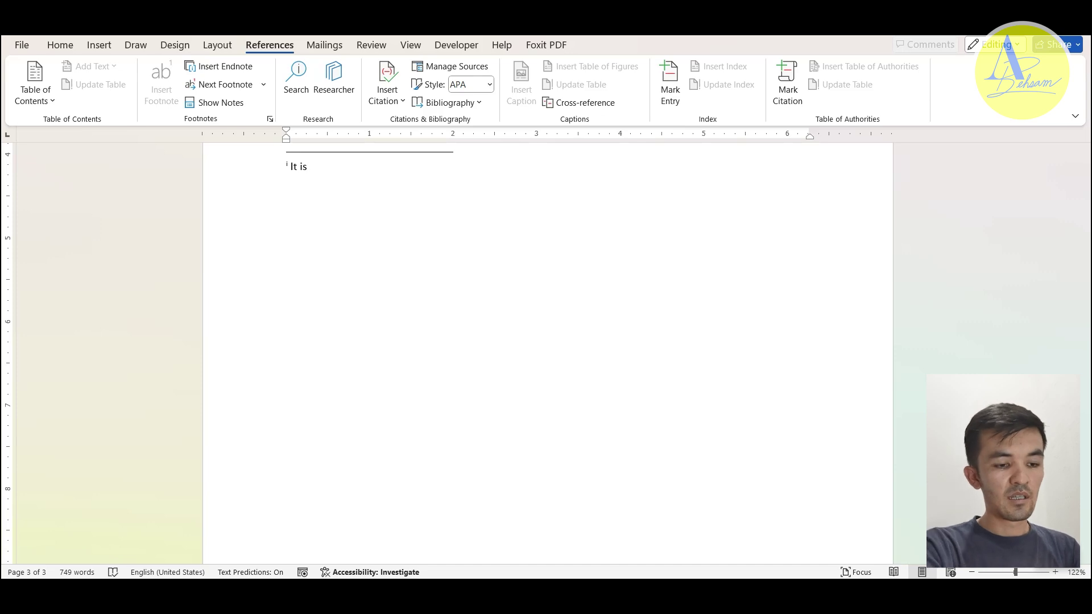
pyautogui.write('place')
pyautogui.press('BackSpace')
pyautogui.press('BackSpace')
pyautogui.press('BackSpace')
pyautogui.press('BackSpace')
pyautogui.press('BackSpace')
pyautogui.press('BackSpace')
pyautogui.write('a place in')
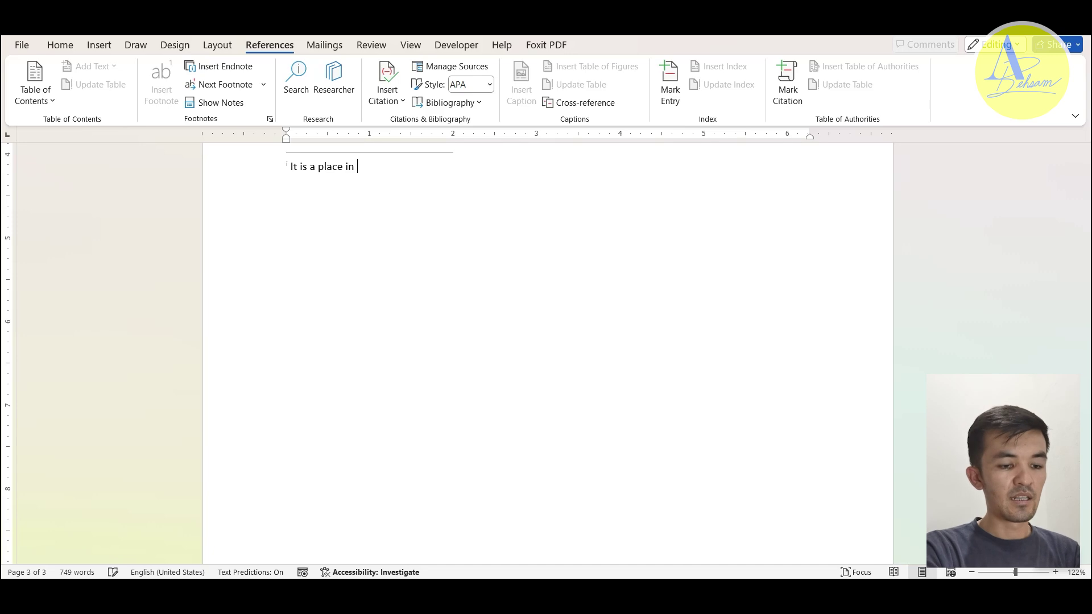
pyautogui.write(' Kabul City.')
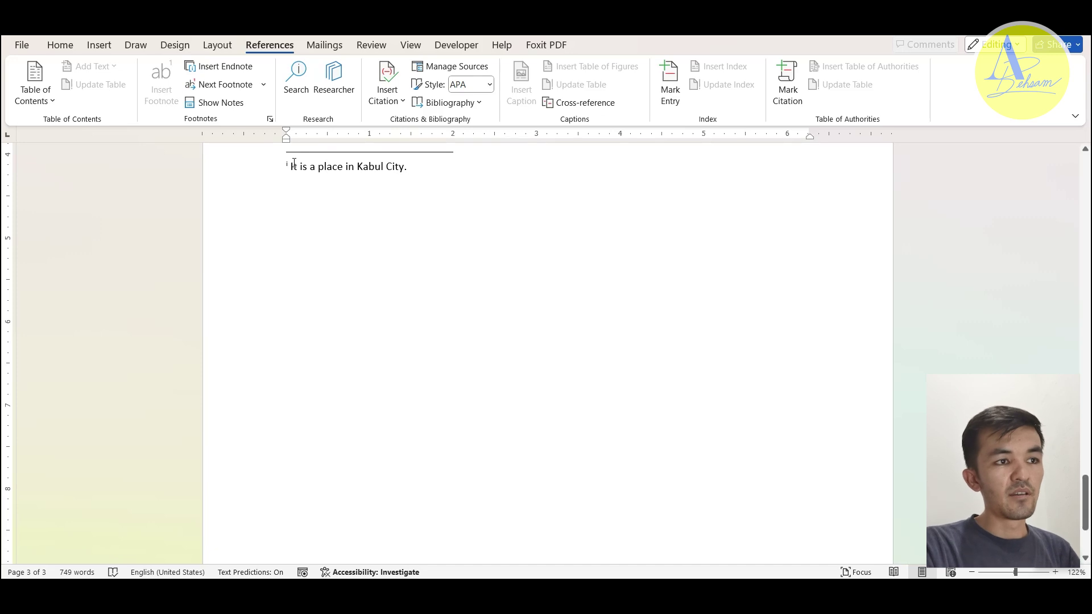
# Return from the endnote to the Preface body text and expand the Next Footnote list.
pyautogui.click(237, 102)
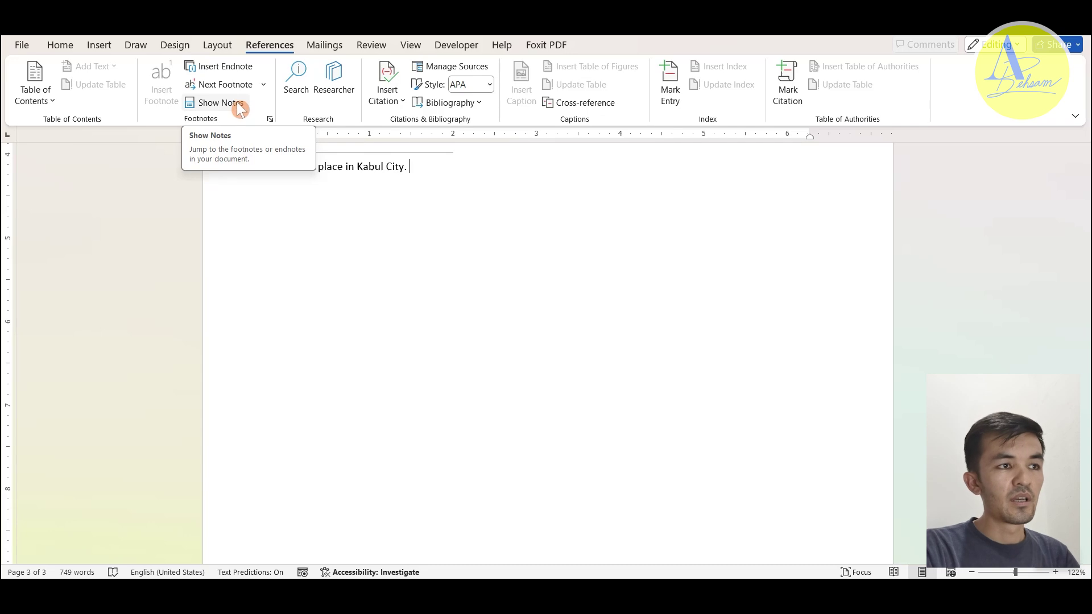
pyautogui.click(224, 85)
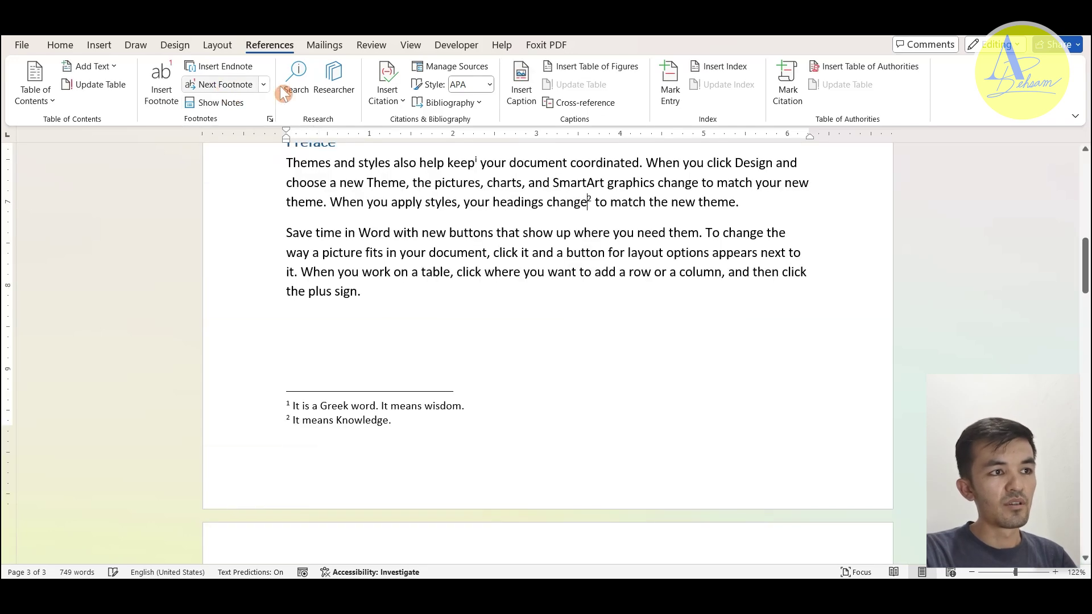
pyautogui.click(264, 85)
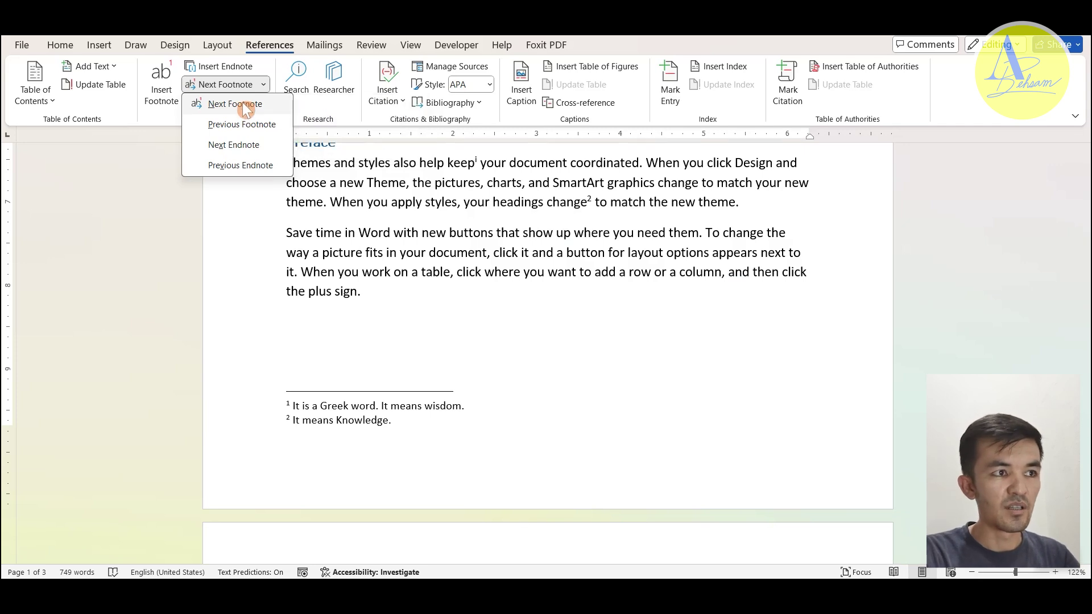
# Close the note list and place the cursor after 'galleries.' in Chapter 1 on page 2.
pyautogui.click(242, 104)
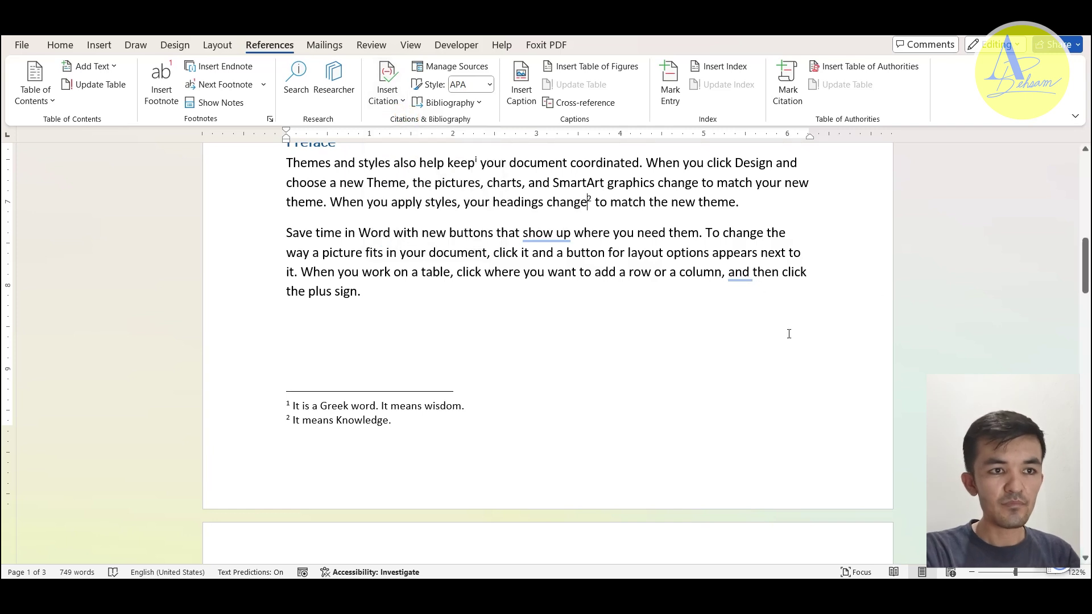
pyautogui.moveTo(1085, 275); pyautogui.dragTo(1085, 346)
pyautogui.click(461, 314)
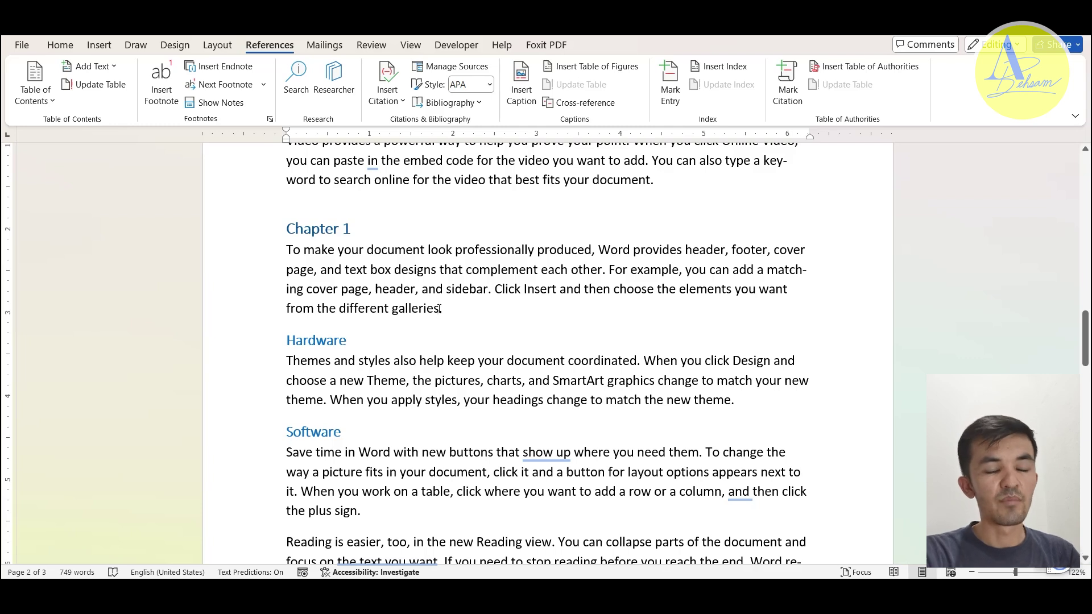
# Start a new citation source and set its type to Book.
pyautogui.click(388, 98)
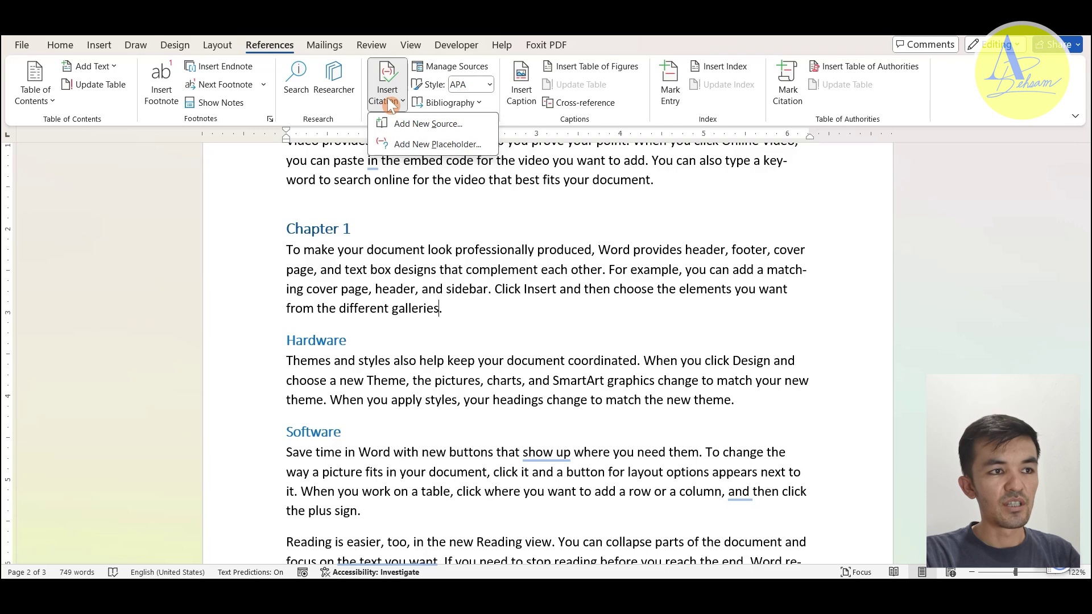
pyautogui.click(419, 120)
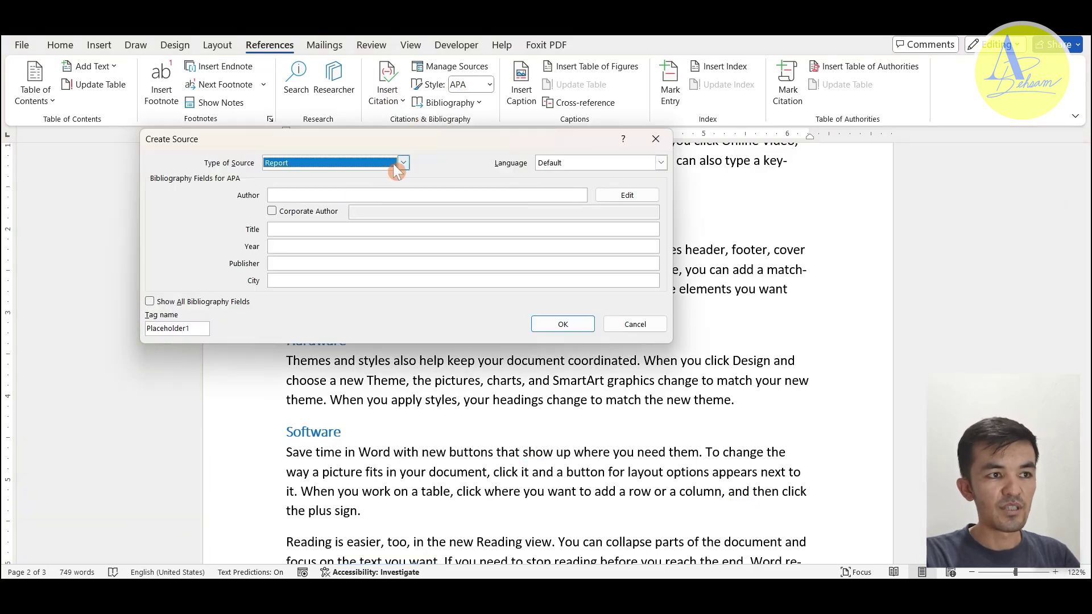
pyautogui.click(403, 164)
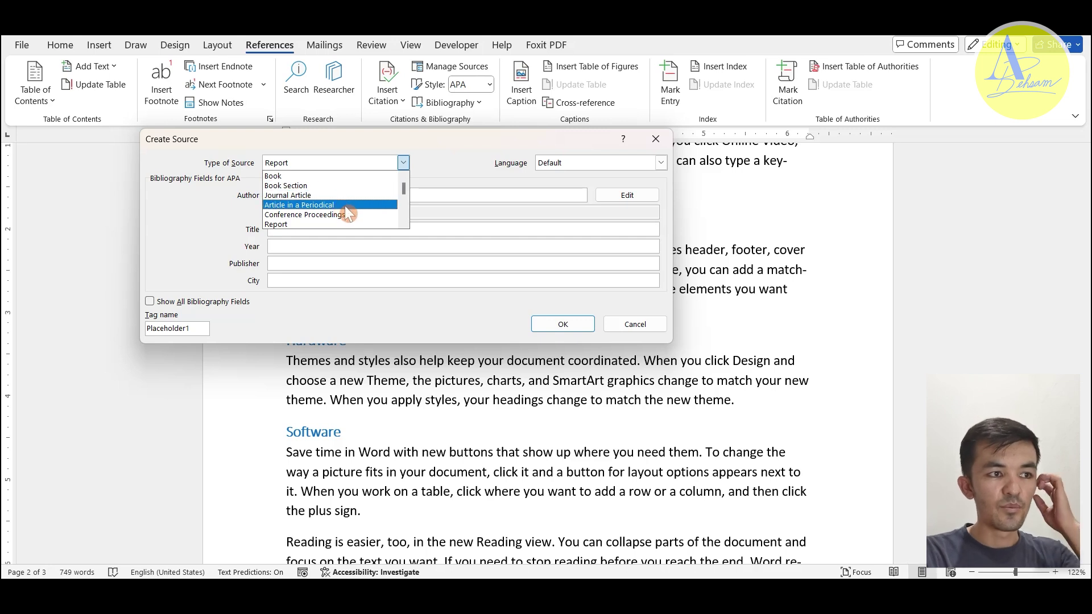
pyautogui.click(403, 223)
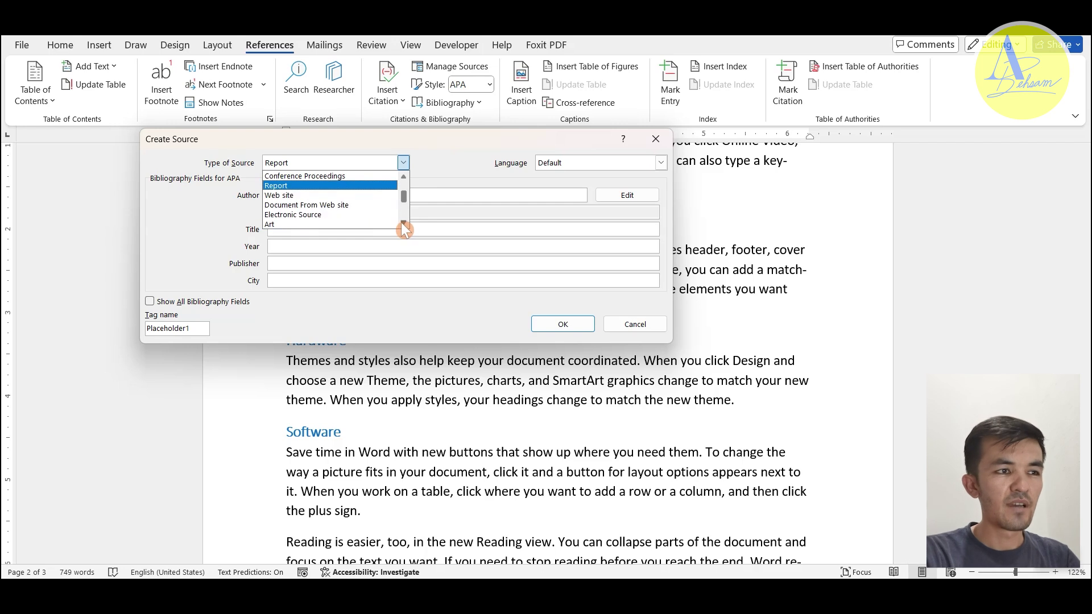
pyautogui.scroll(2, 399, 206)
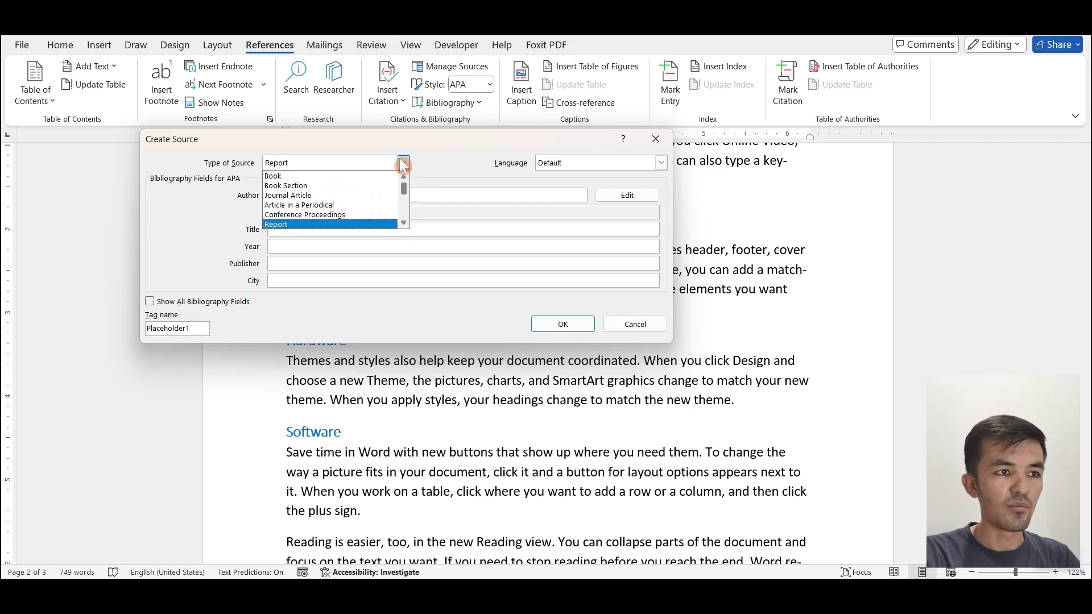
pyautogui.click(316, 176)
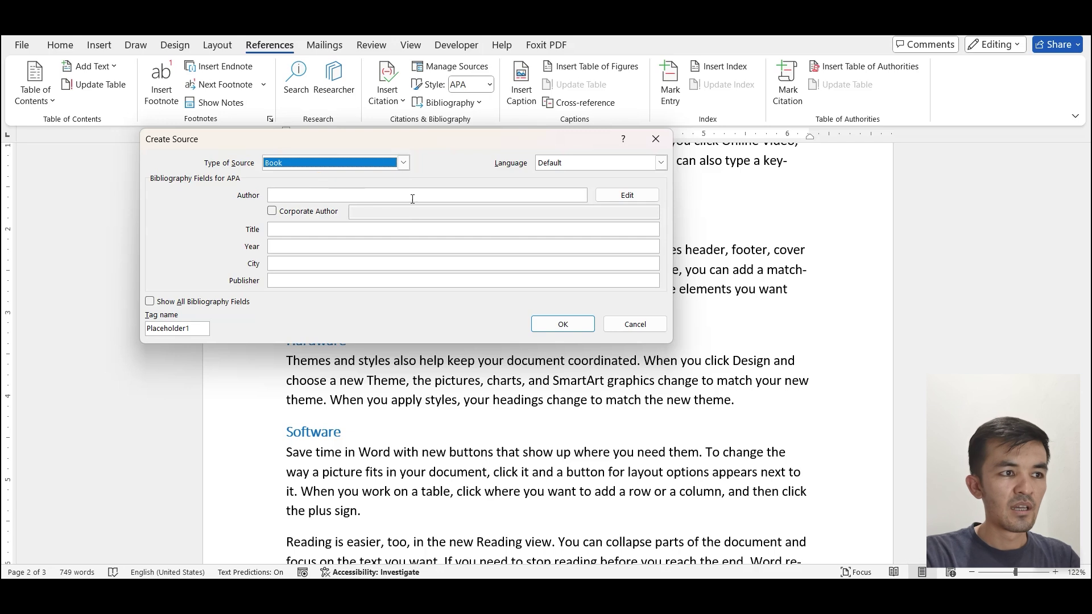
# Enter the author's name, title 'New World, New Ideas', year 2021, New York and Green Publishers, then confirm.
pyautogui.click(375, 198)
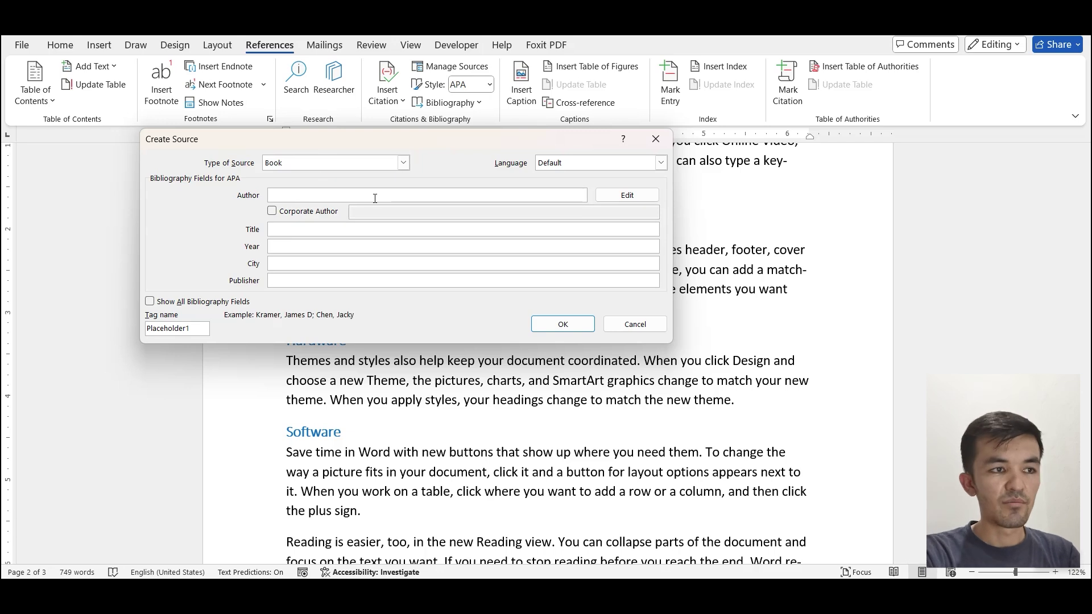
pyautogui.write('Joh')
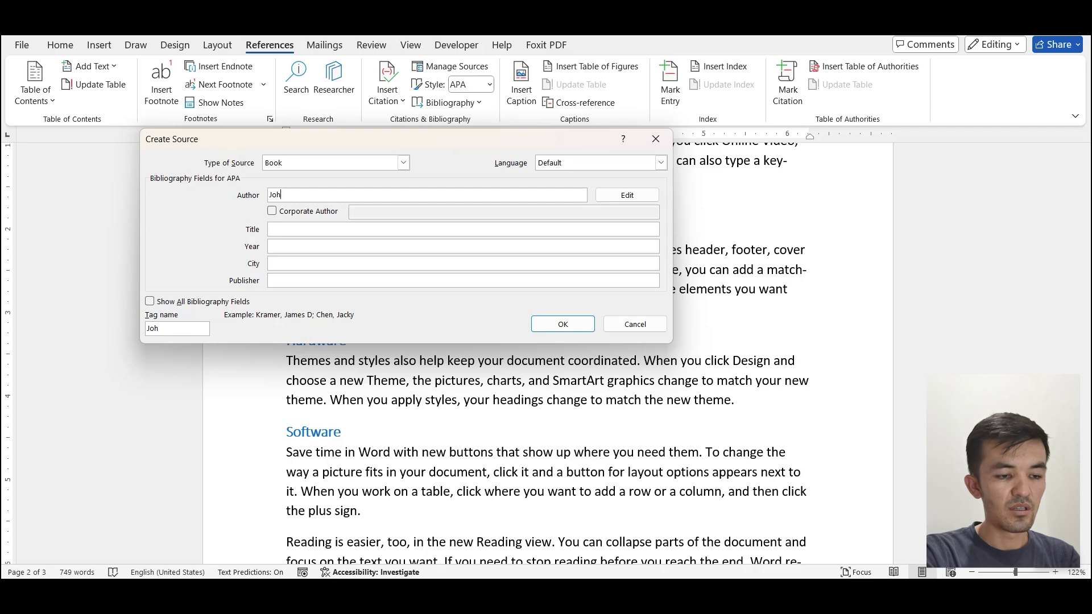
pyautogui.write('n Williams')
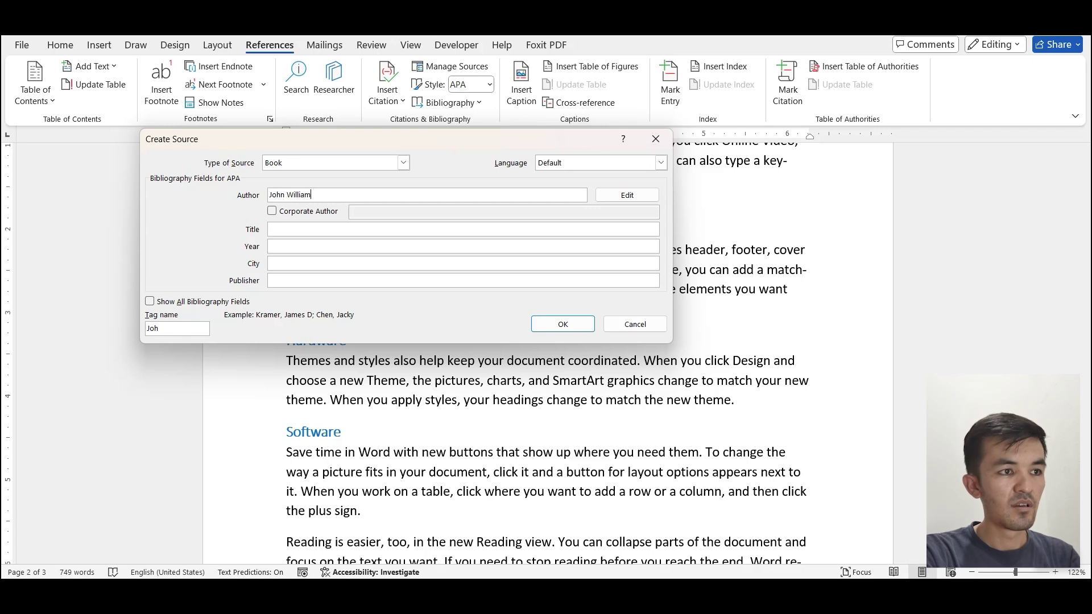
pyautogui.click(325, 228)
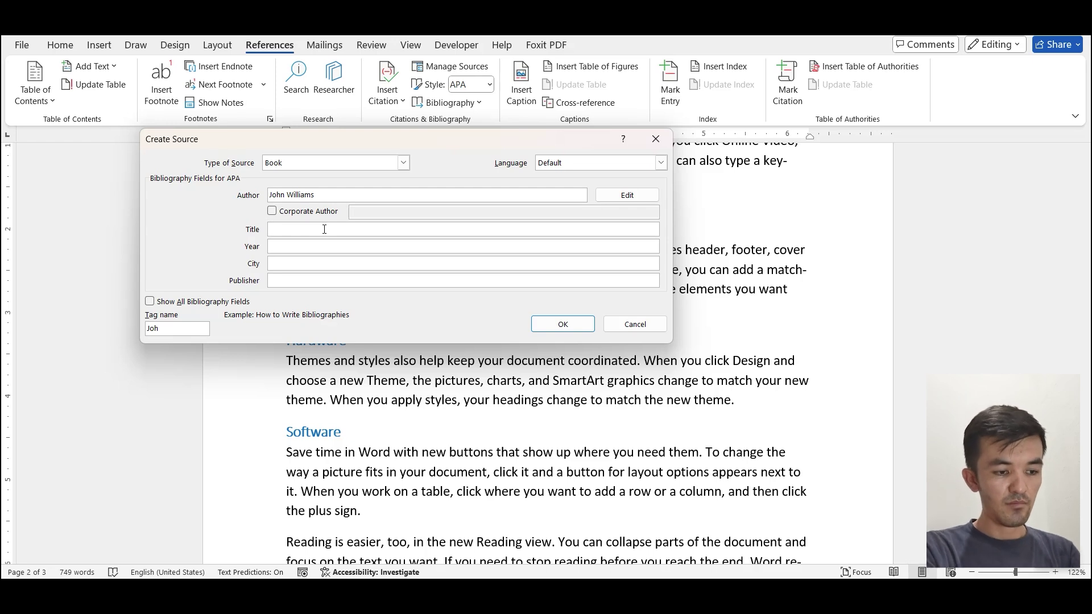
pyautogui.write('Nrew')
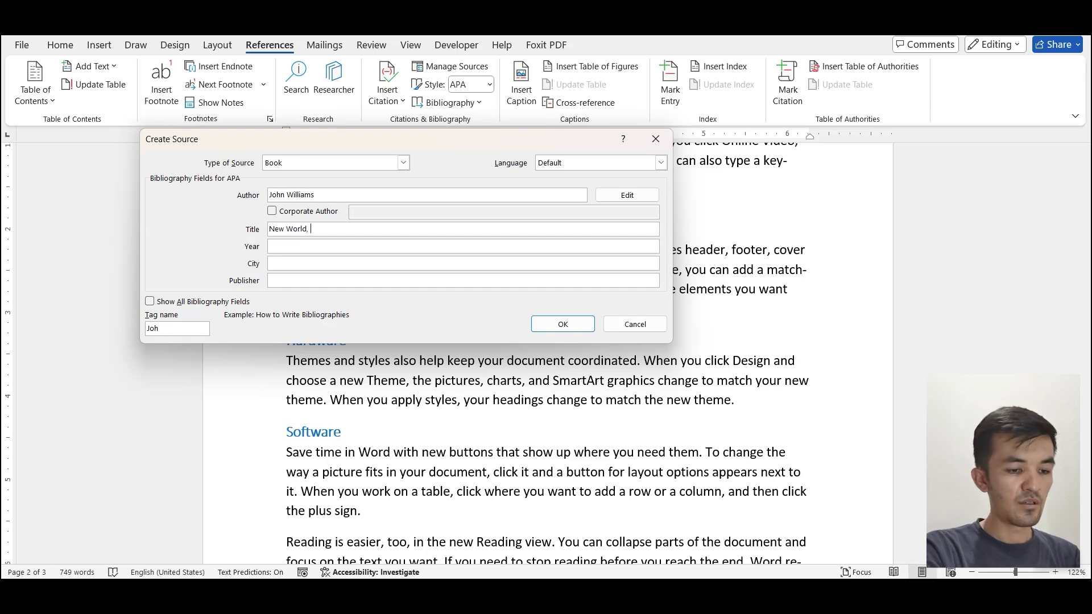
pyautogui.write('New ')
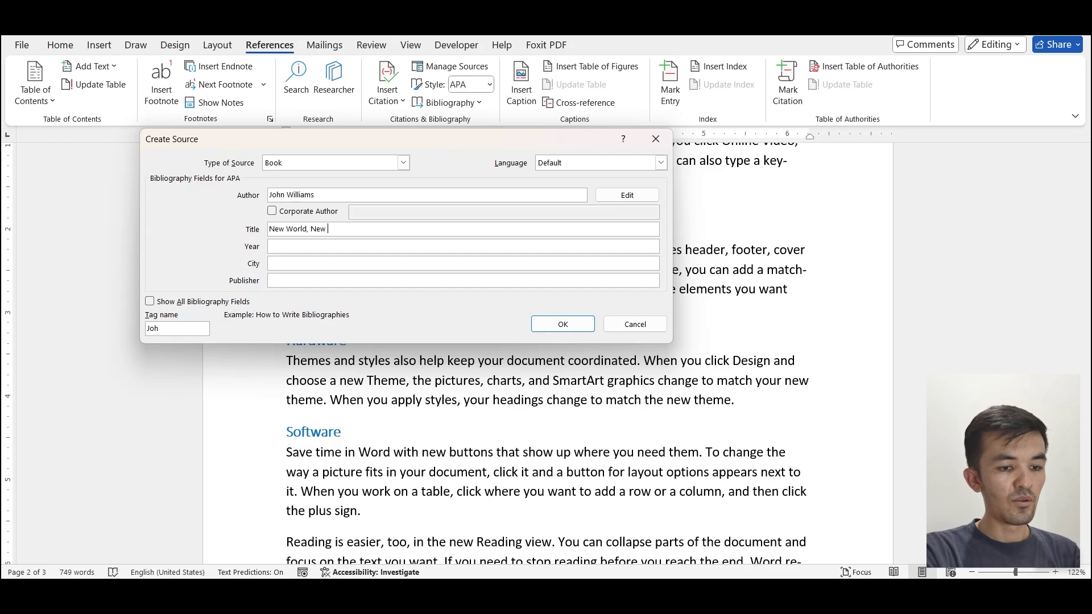
pyautogui.write('Ide')
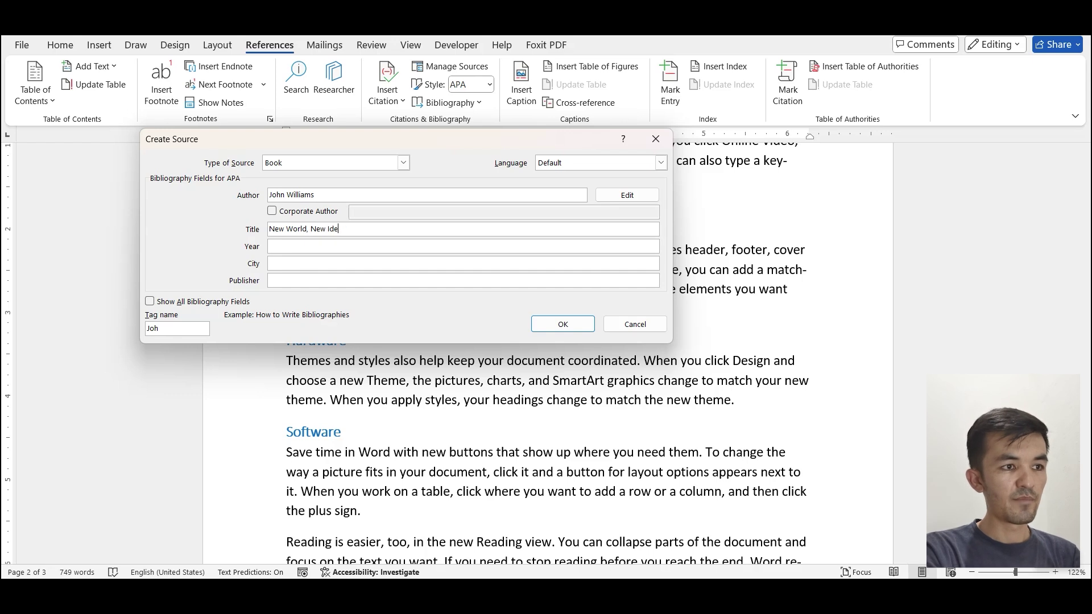
pyautogui.write('as')
pyautogui.click(332, 249)
pyautogui.write('2021')
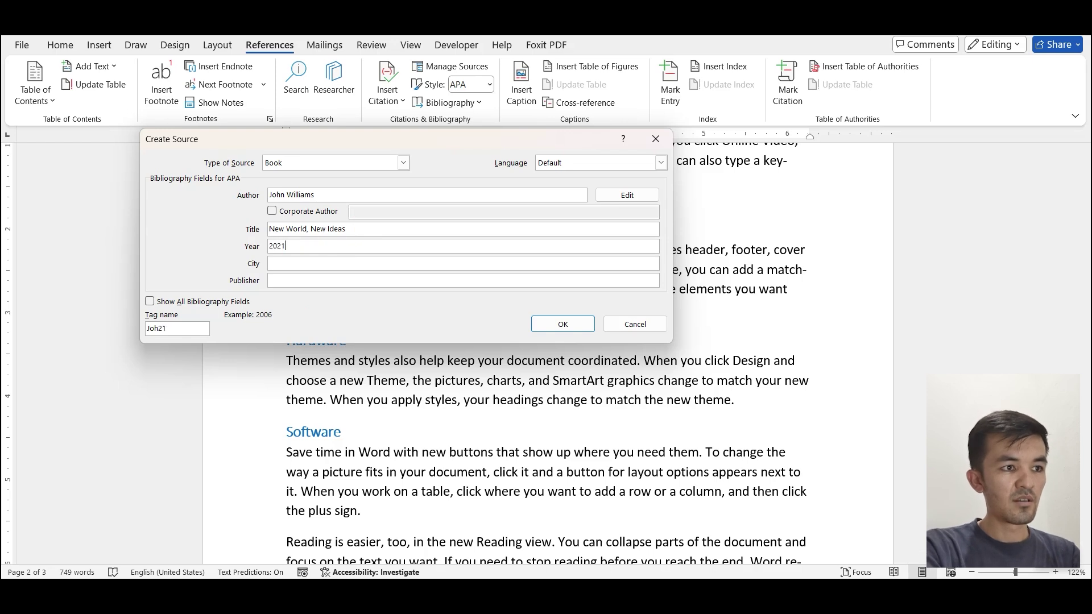
pyautogui.click(335, 264)
pyautogui.write('New Y')
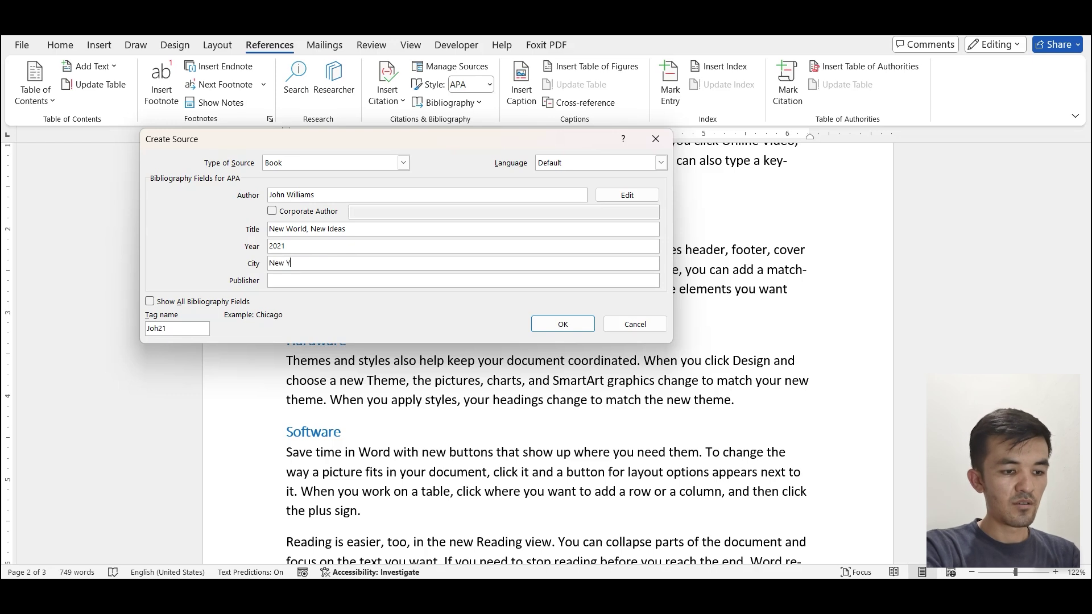
pyautogui.write('ork')
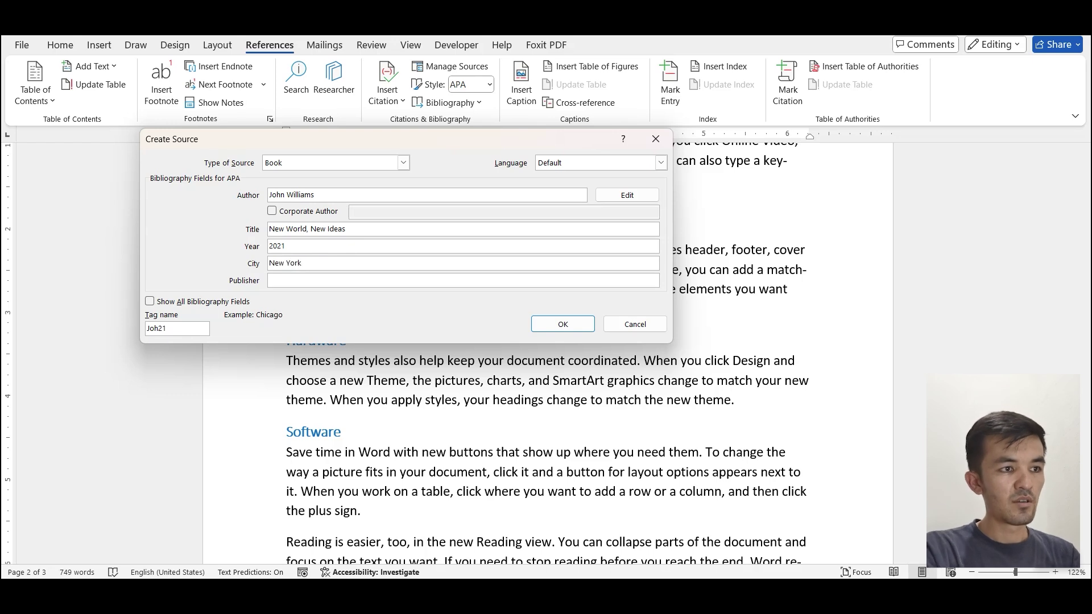
pyautogui.click(312, 283)
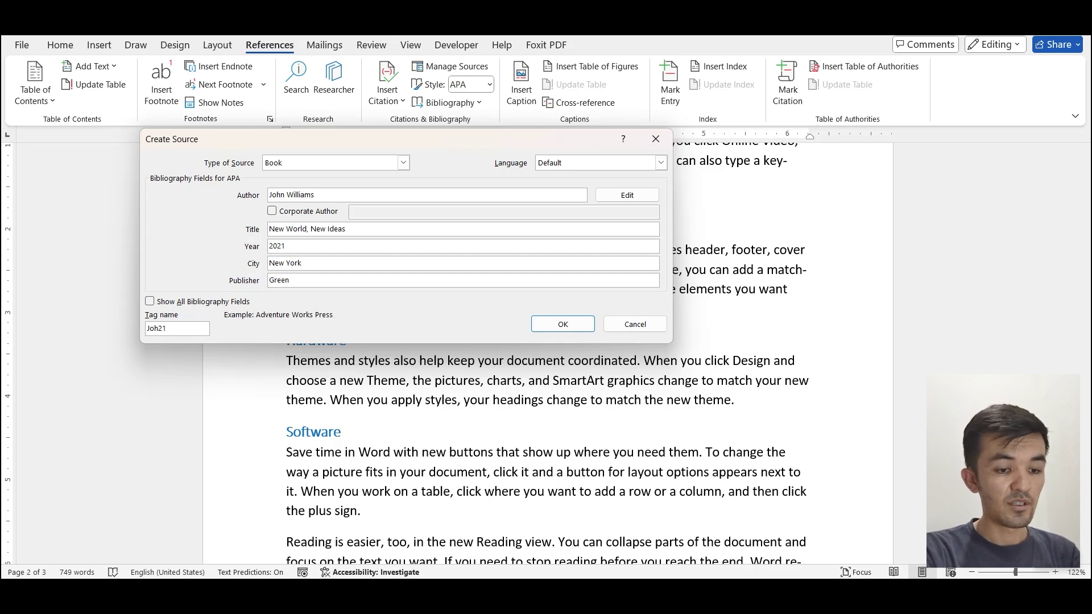
pyautogui.write('Publishers')
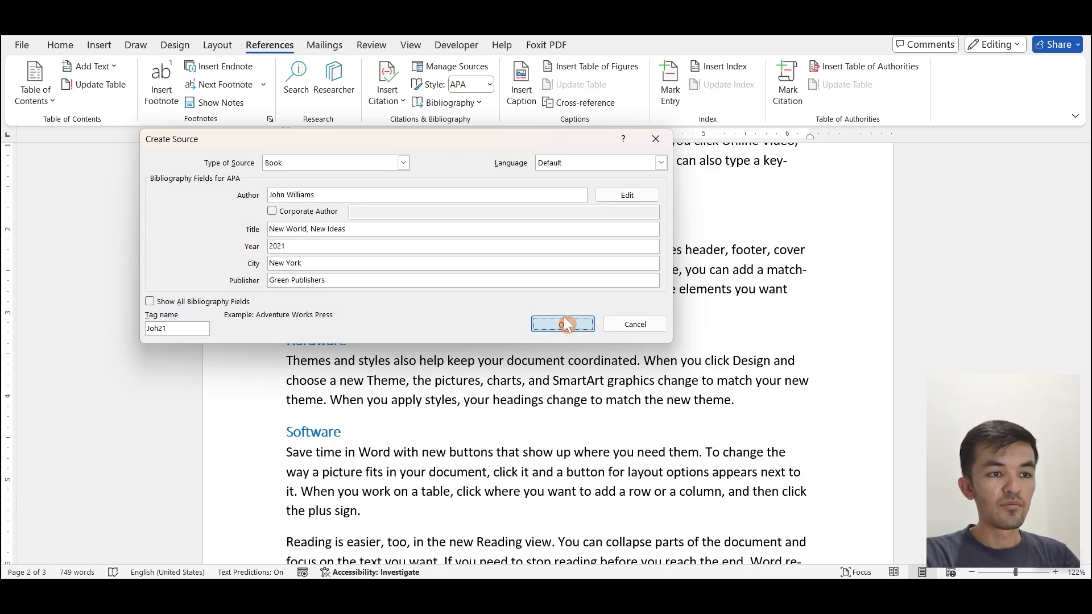
pyautogui.click(564, 324)
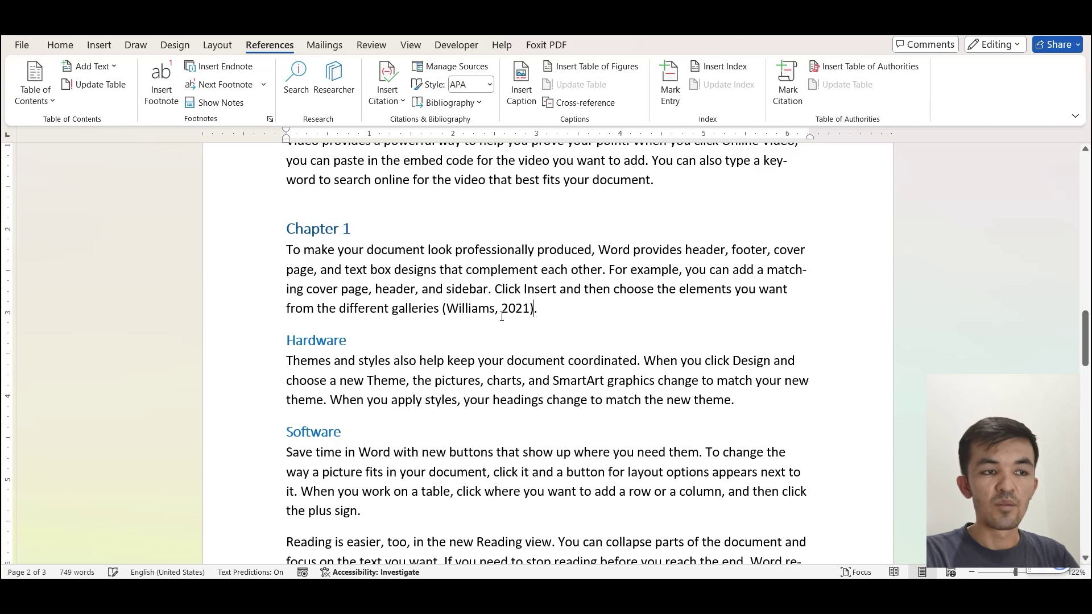
pyautogui.click(469, 308)
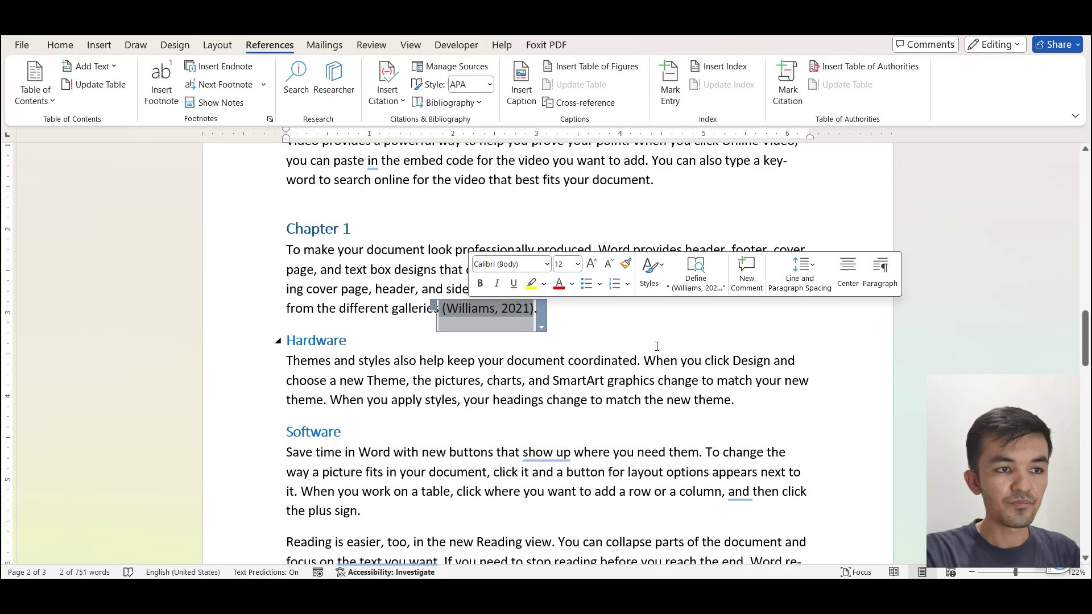
pyautogui.click(591, 327)
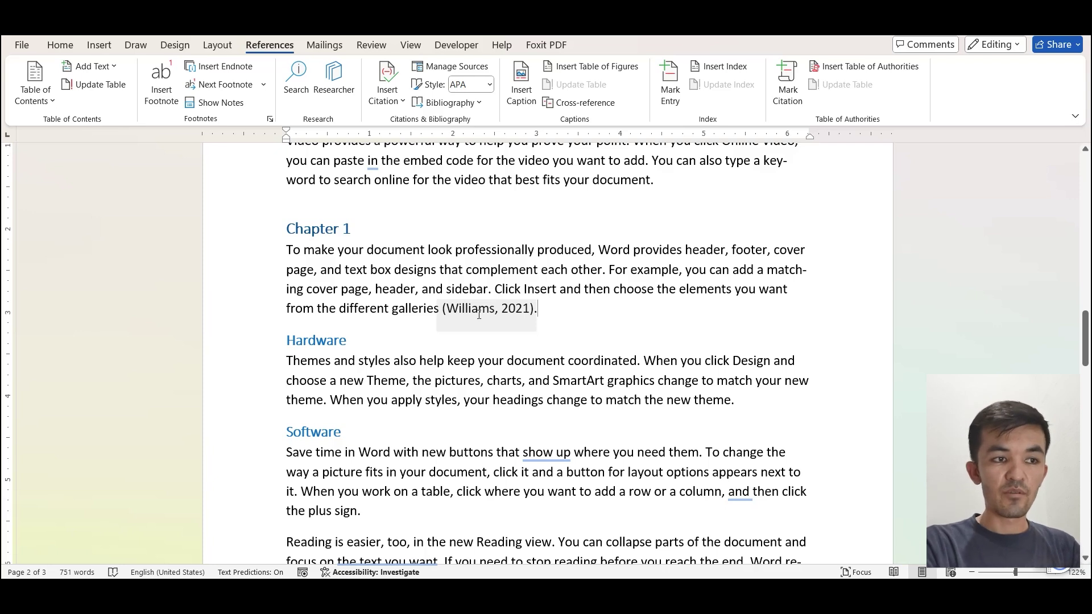
pyautogui.moveTo(1085, 325); pyautogui.dragTo(1089, 482)
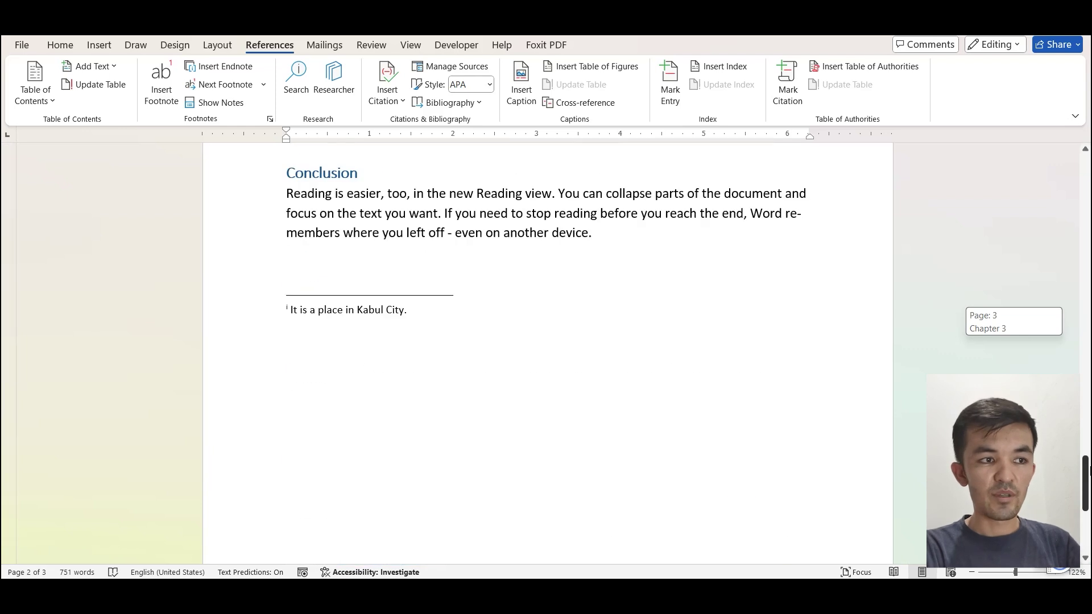
pyautogui.moveTo(1089, 482); pyautogui.dragTo(1086, 507)
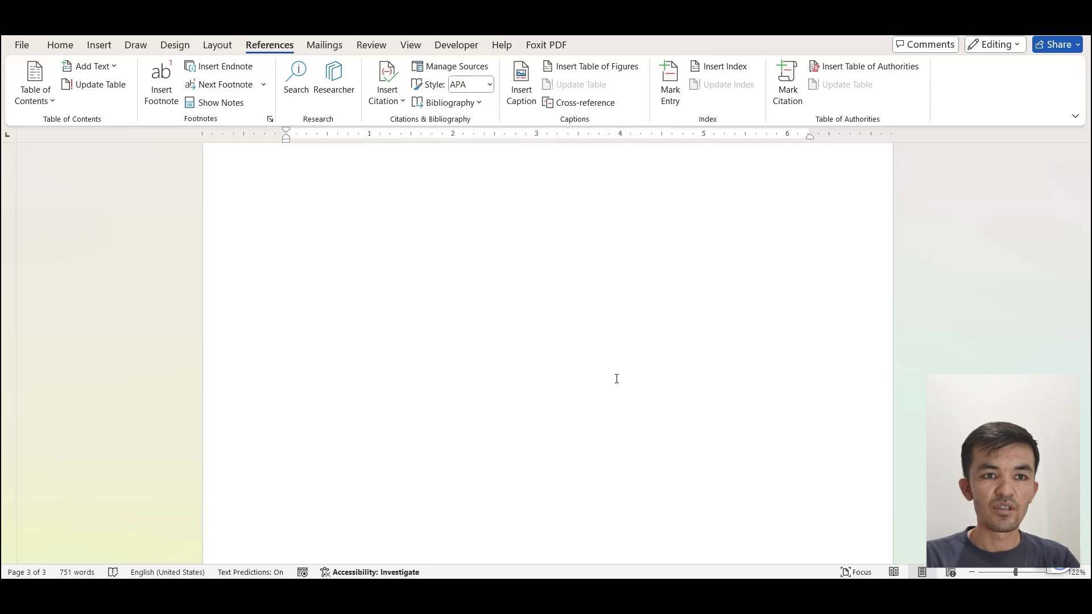
pyautogui.moveTo(1085, 526)
pyautogui.mouseDown()
pyautogui.moveTo(1085, 168)
pyautogui.moveTo(1085, 218)
pyautogui.mouseUp()
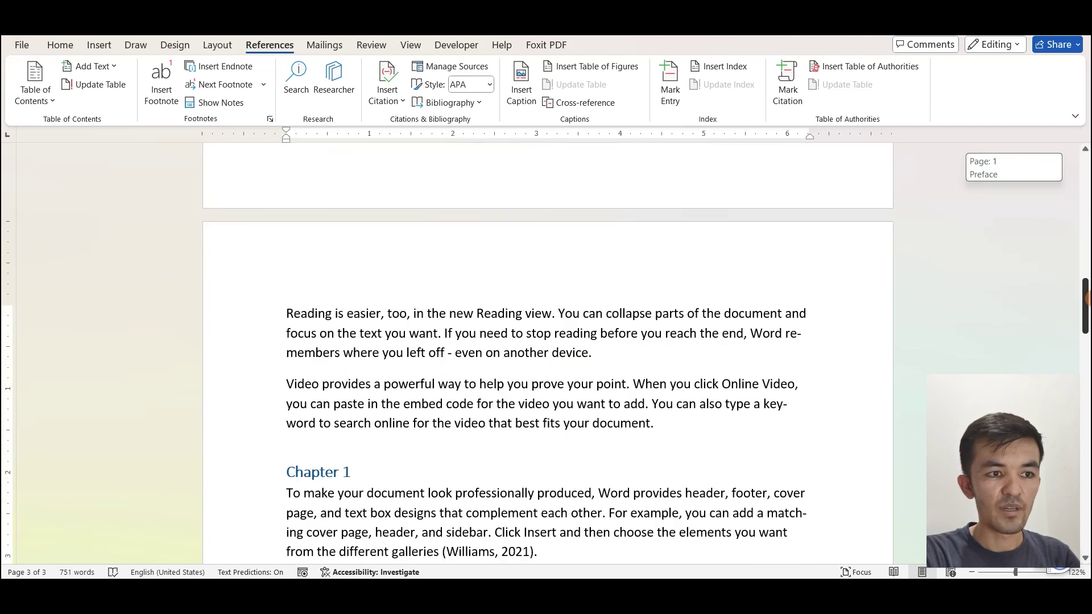
pyautogui.moveTo(1085, 225); pyautogui.dragTo(1085, 333)
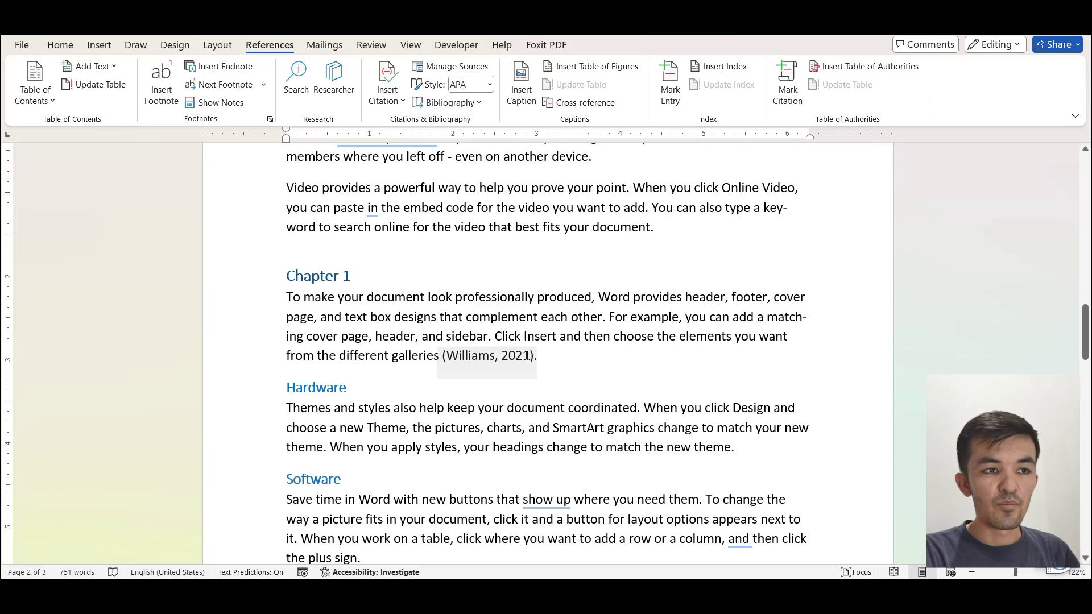
pyautogui.click(540, 356)
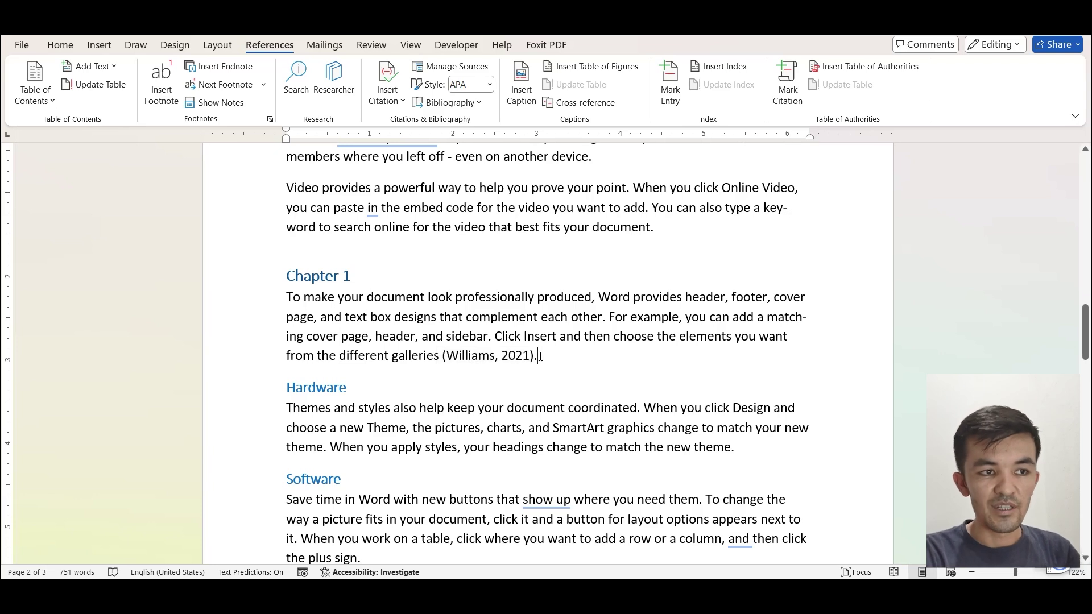